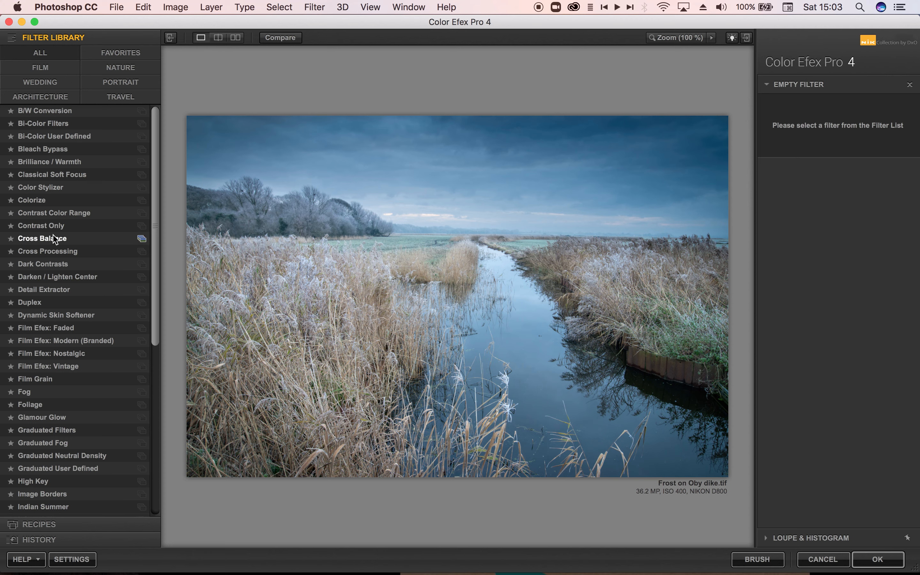
- Apply the Bleach Bypass filter to the photo, set its brightness to 1%, and expand its control point options
{"action": "scroll", "coordinate": [55, 239], "scroll_direction": "down", "scroll_amount": 10}
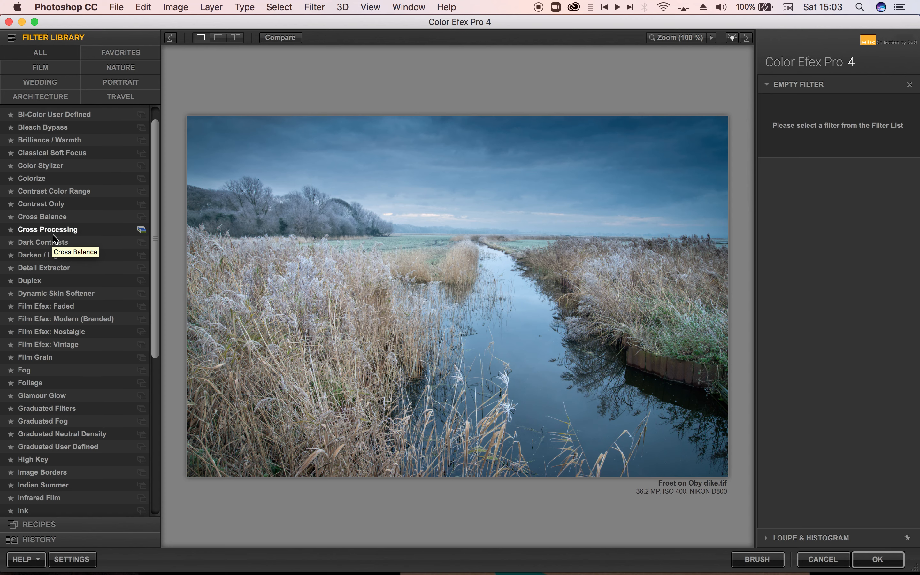
{"action": "scroll", "coordinate": [55, 239], "scroll_direction": "down", "scroll_amount": 3}
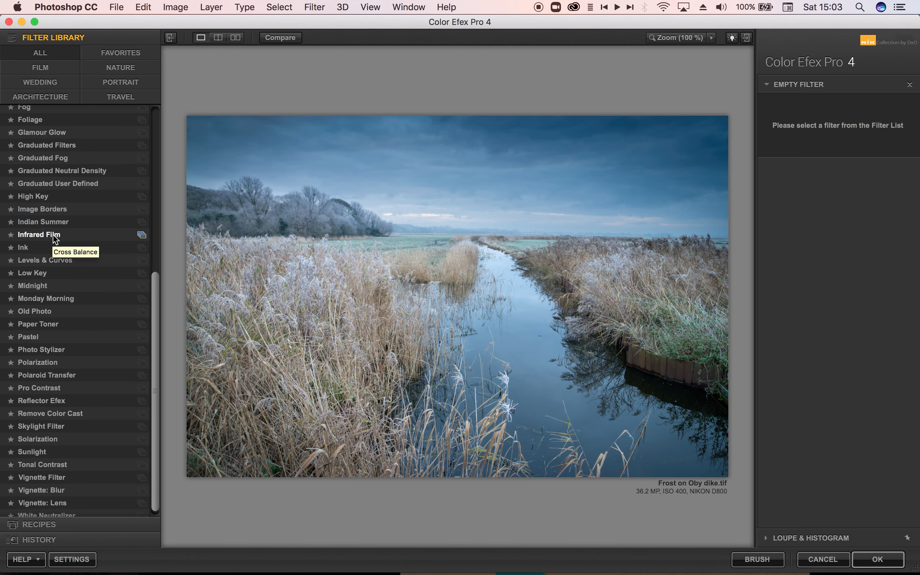
{"action": "scroll", "coordinate": [55, 239], "scroll_direction": "up", "scroll_amount": 12}
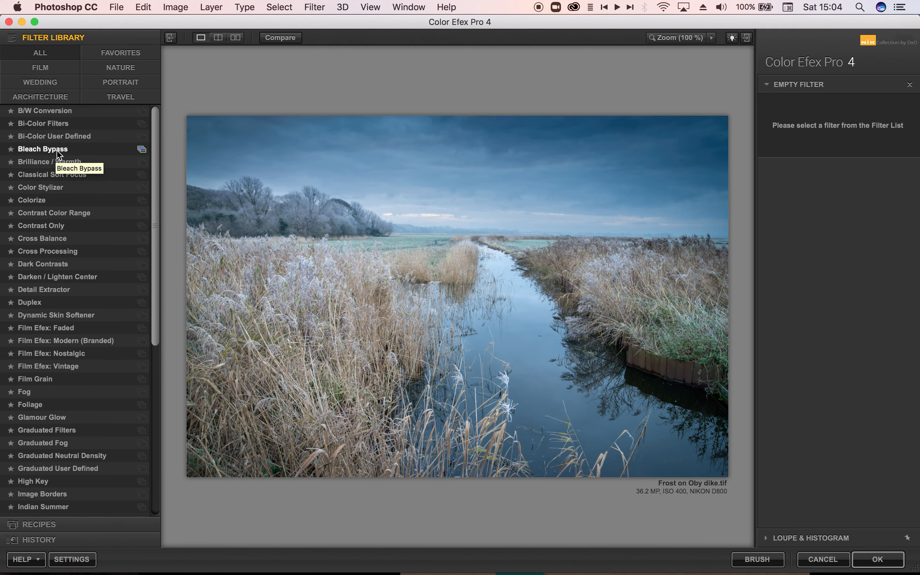
{"action": "left_click", "coordinate": [42, 149]}
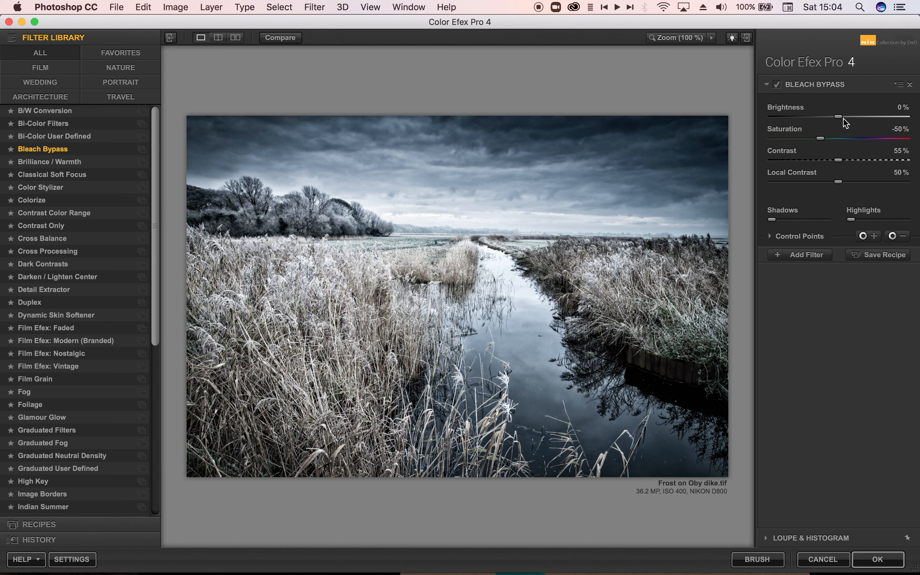
{"action": "mouse_move", "coordinate": [839, 117]}
{"action": "left_mouse_down"}
{"action": "mouse_move", "coordinate": [862, 117]}
{"action": "mouse_move", "coordinate": [784, 129]}
{"action": "mouse_move", "coordinate": [853, 125]}
{"action": "mouse_move", "coordinate": [842, 123]}
{"action": "left_mouse_up"}
{"action": "left_click", "coordinate": [798, 239]}
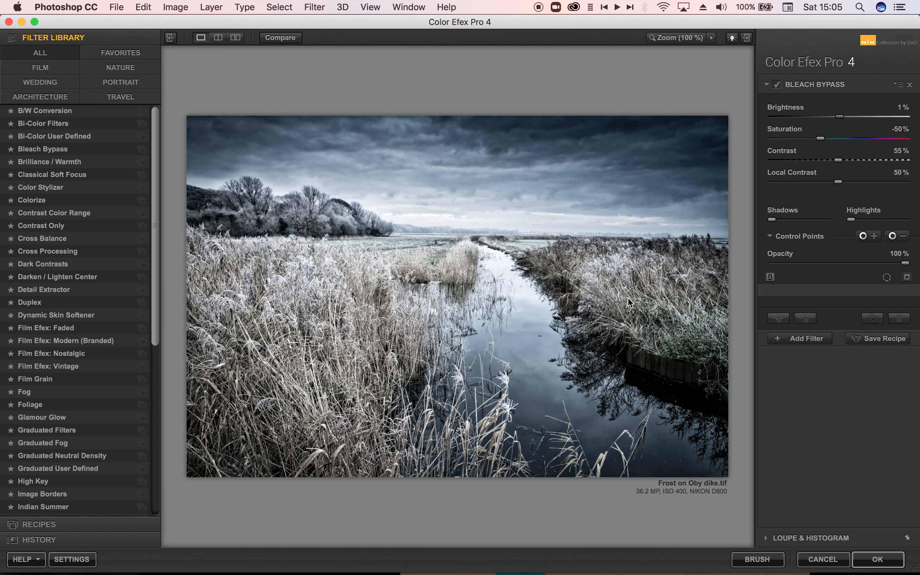
- Add a Film Grain filter to the stack with grain per pixel 1, slightly harder grain, and film contrast at 47%
{"action": "left_click", "coordinate": [805, 339]}
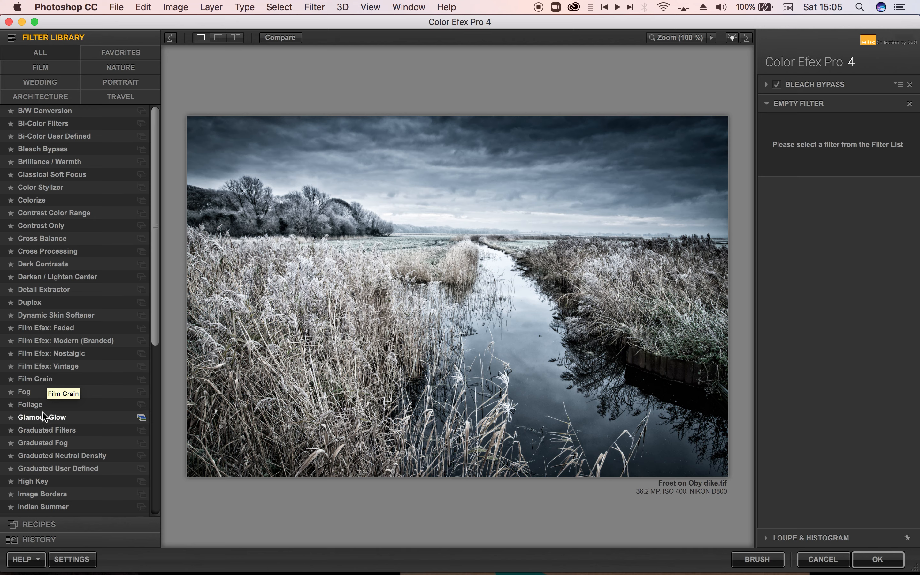
{"action": "scroll", "coordinate": [44, 455], "scroll_direction": "down", "scroll_amount": 5}
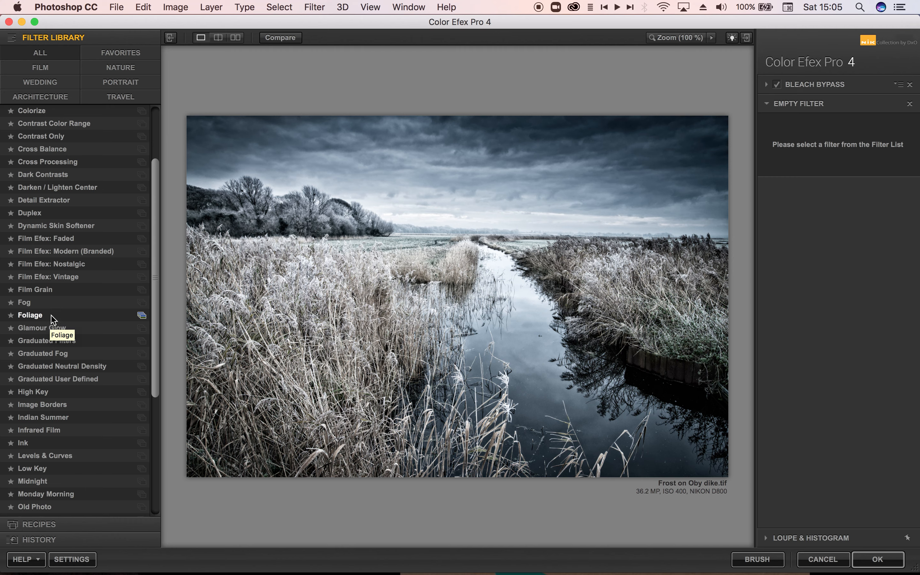
{"action": "left_click", "coordinate": [64, 297]}
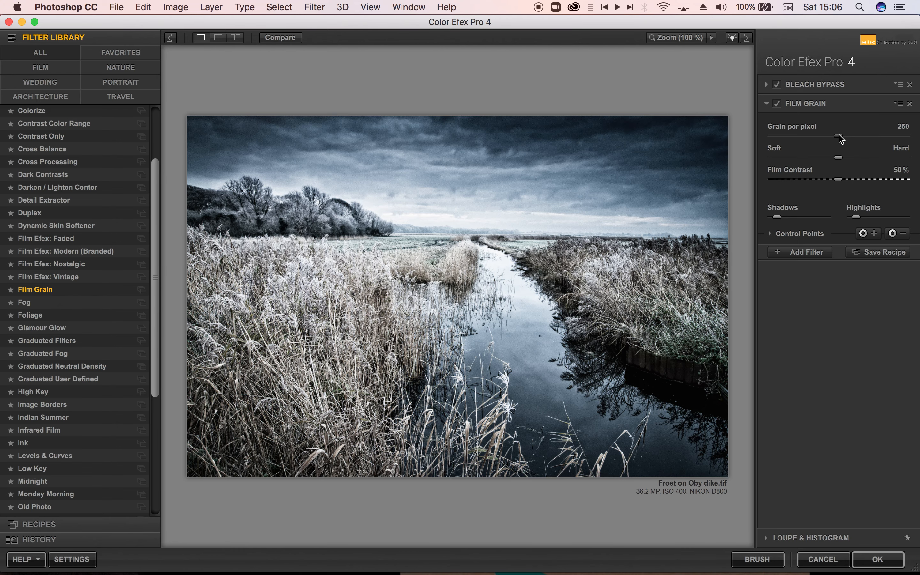
{"action": "left_click_drag", "start_coordinate": [839, 134], "coordinate": [771, 141]}
{"action": "left_click_drag", "start_coordinate": [839, 157], "coordinate": [837, 184]}
- Add a Glamour Glow filter to the stack with glow 49%, saturation -13% and glow warmth 6%
{"action": "left_click", "coordinate": [812, 257]}
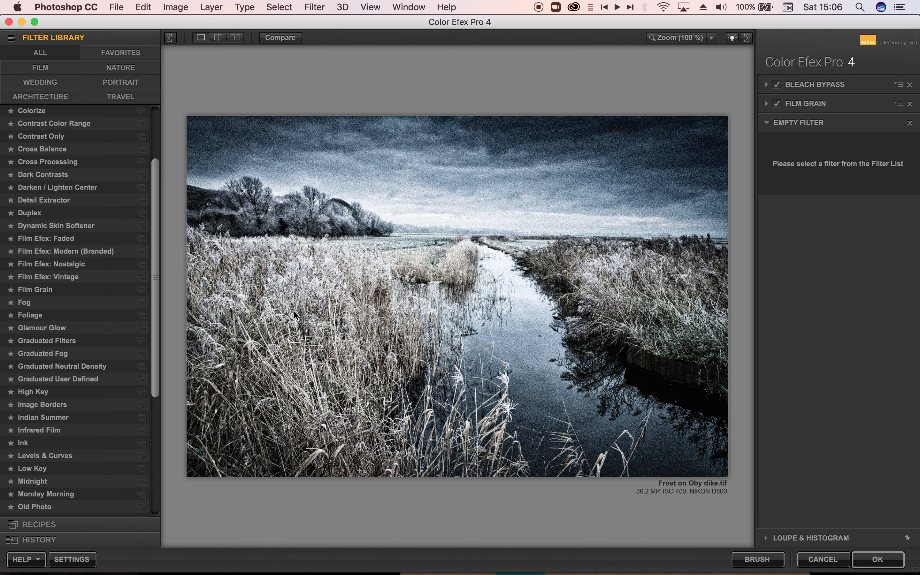
{"action": "left_click", "coordinate": [77, 332]}
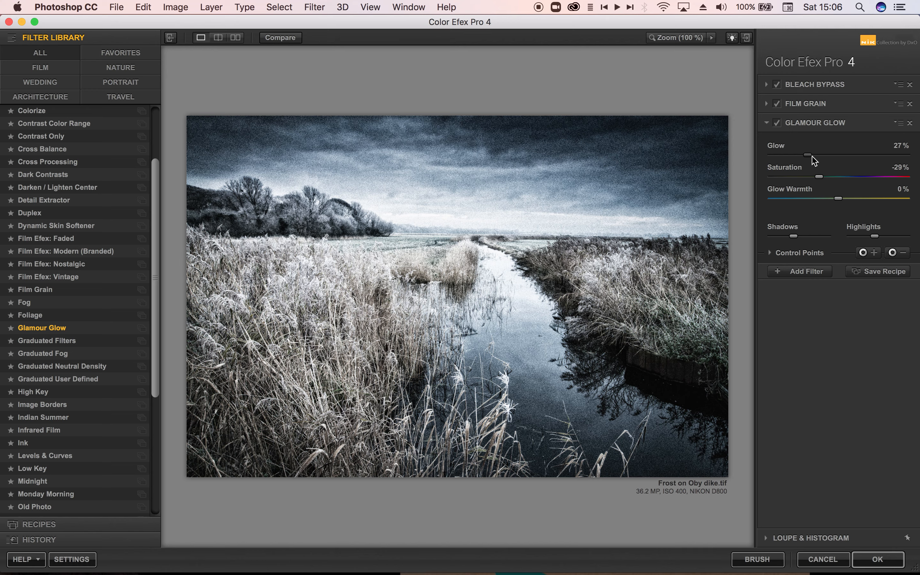
{"action": "left_click_drag", "start_coordinate": [809, 156], "coordinate": [868, 156]}
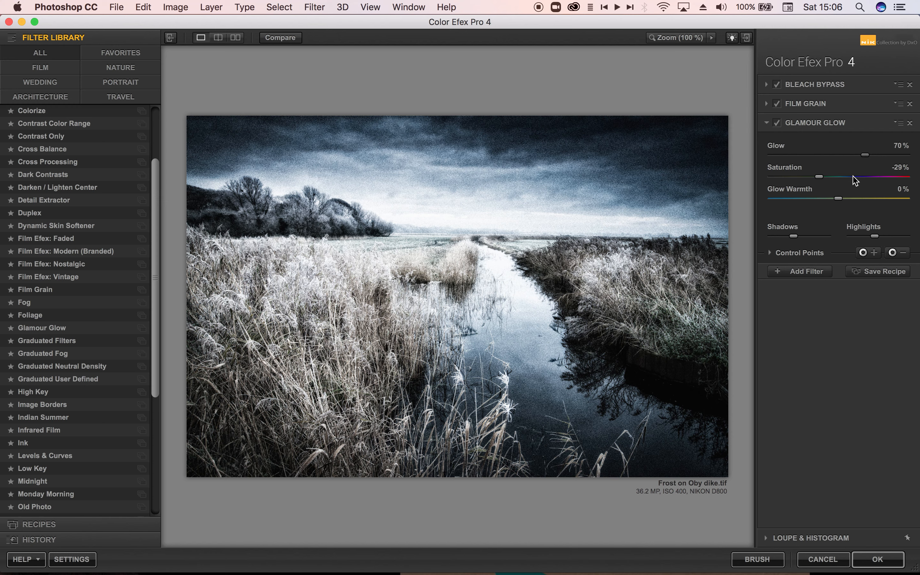
{"action": "left_click_drag", "start_coordinate": [819, 177], "coordinate": [833, 203]}
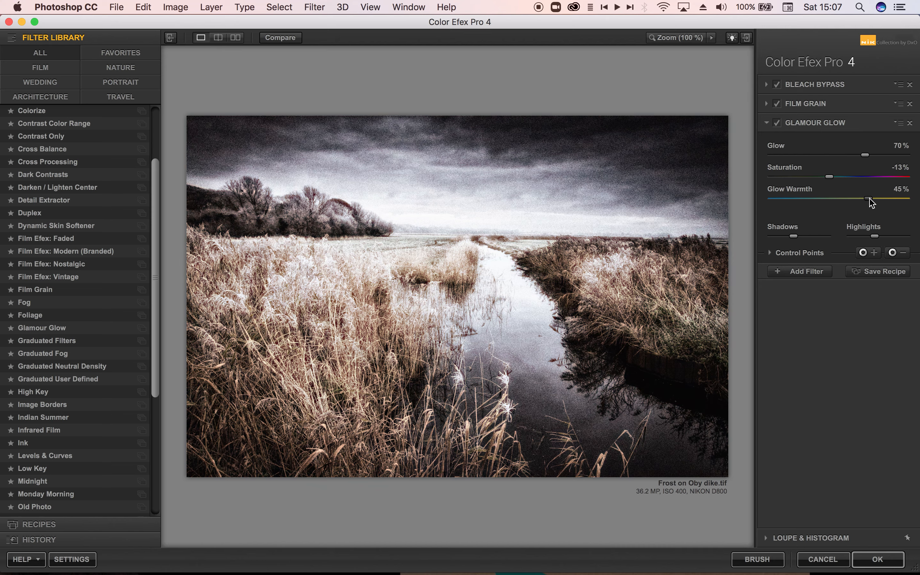
{"action": "left_click_drag", "start_coordinate": [871, 202], "coordinate": [842, 200]}
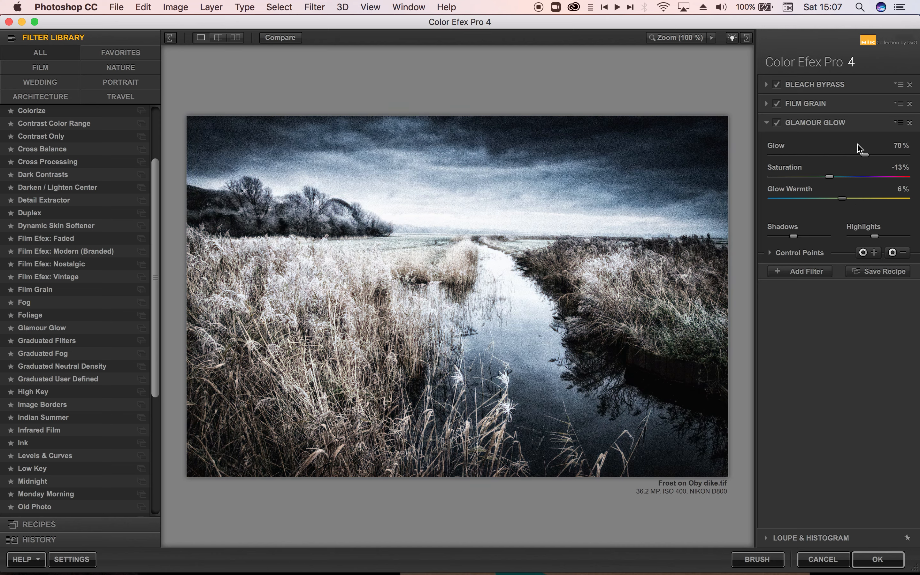
{"action": "left_click_drag", "start_coordinate": [866, 156], "coordinate": [836, 156]}
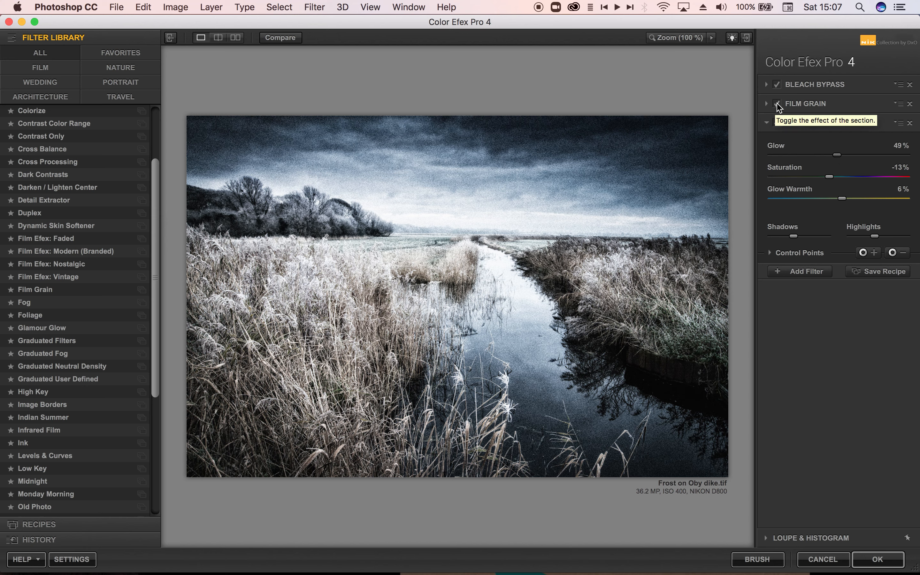
- Compare the photo with Film Grain off and on, and review the Film Grain and Bleach Bypass settings
{"action": "left_click", "coordinate": [778, 105]}
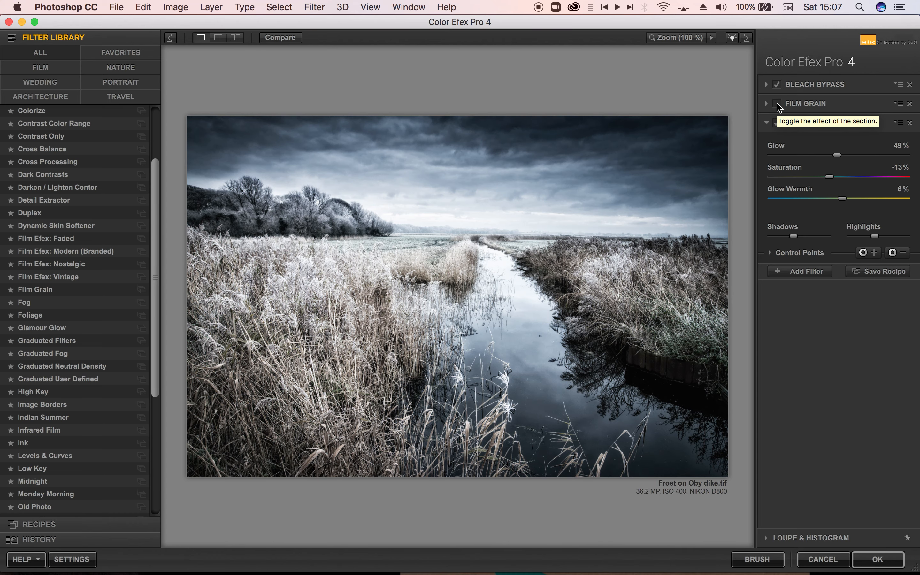
{"action": "left_click", "coordinate": [777, 104]}
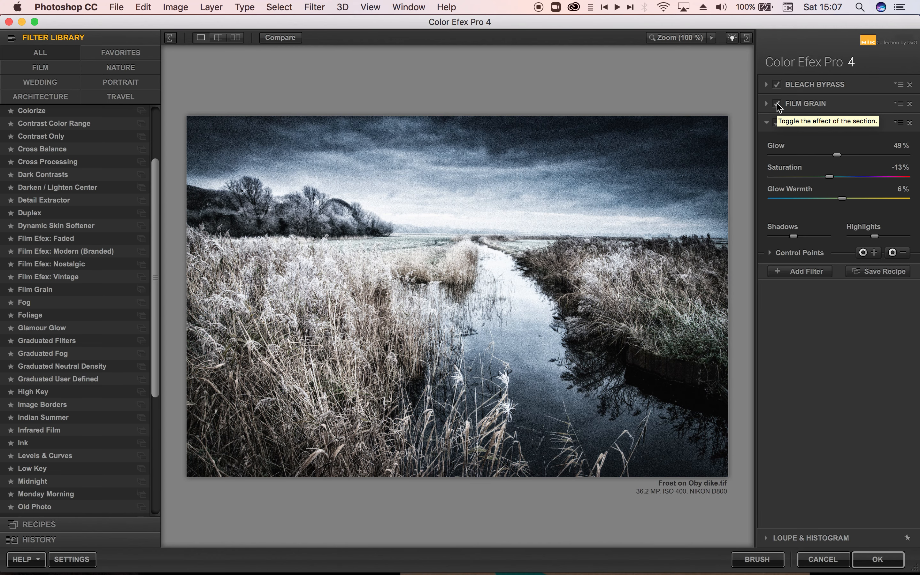
{"action": "left_click", "coordinate": [777, 104]}
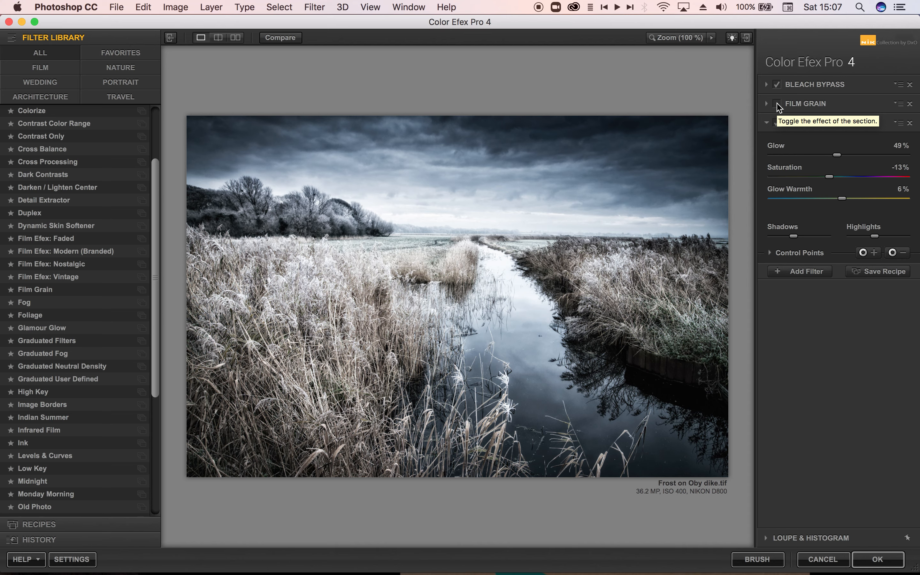
{"action": "left_click", "coordinate": [777, 105]}
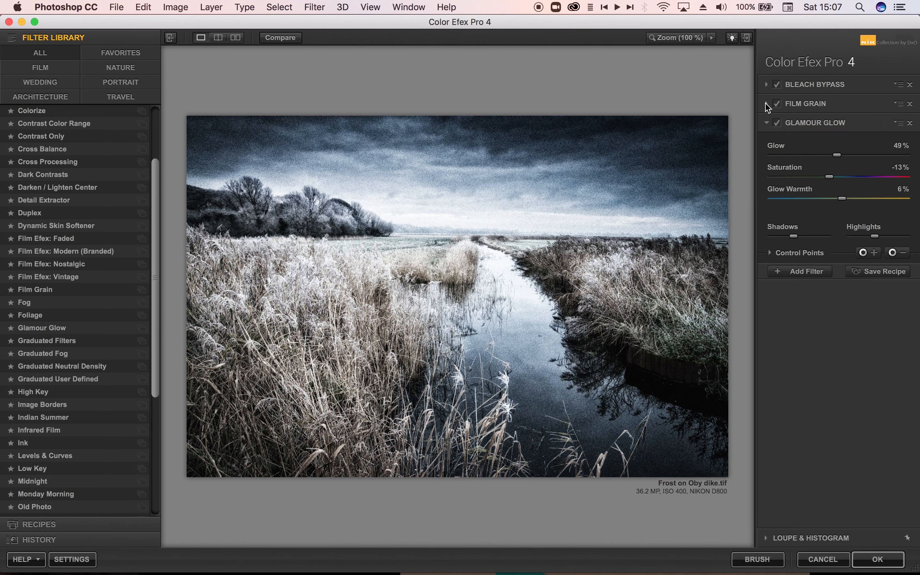
{"action": "left_click", "coordinate": [766, 104]}
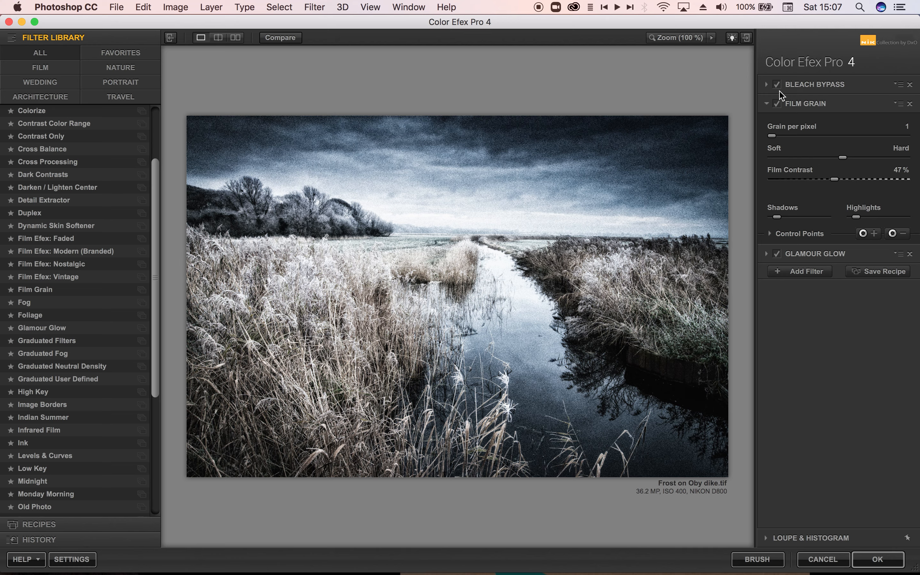
{"action": "left_click", "coordinate": [768, 86]}
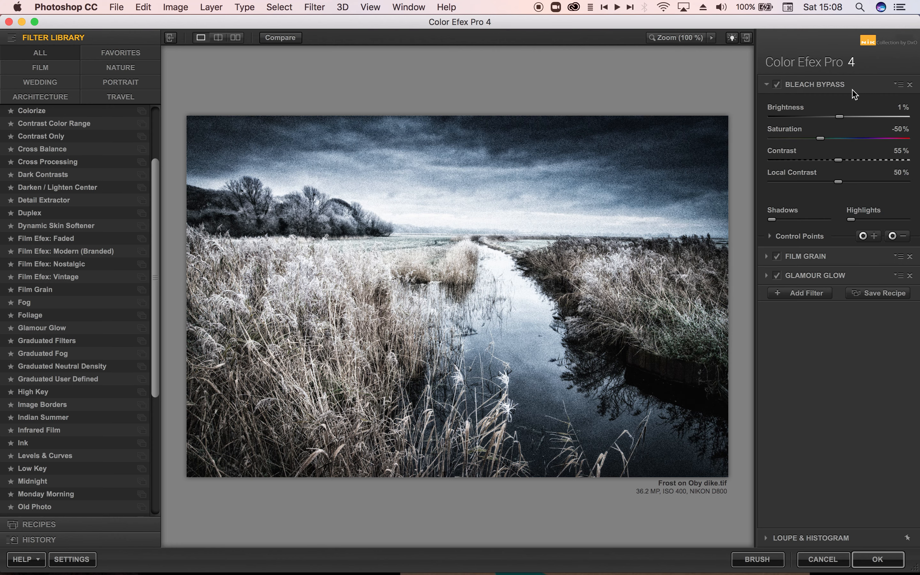
- Remove the Bleach Bypass, Film Grain and Glamour Glow filters from the stack
{"action": "left_click", "coordinate": [910, 84]}
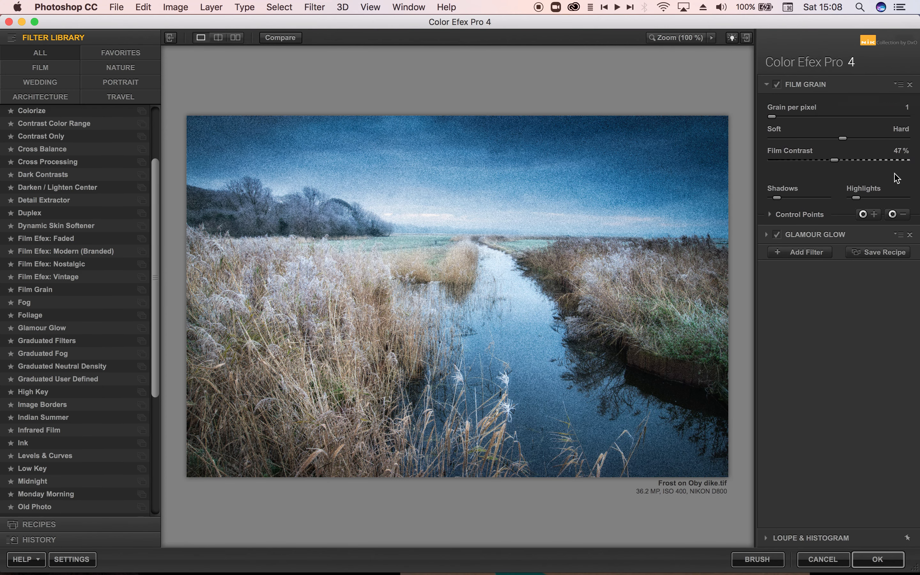
{"action": "left_click", "coordinate": [910, 85]}
{"action": "left_click", "coordinate": [911, 85]}
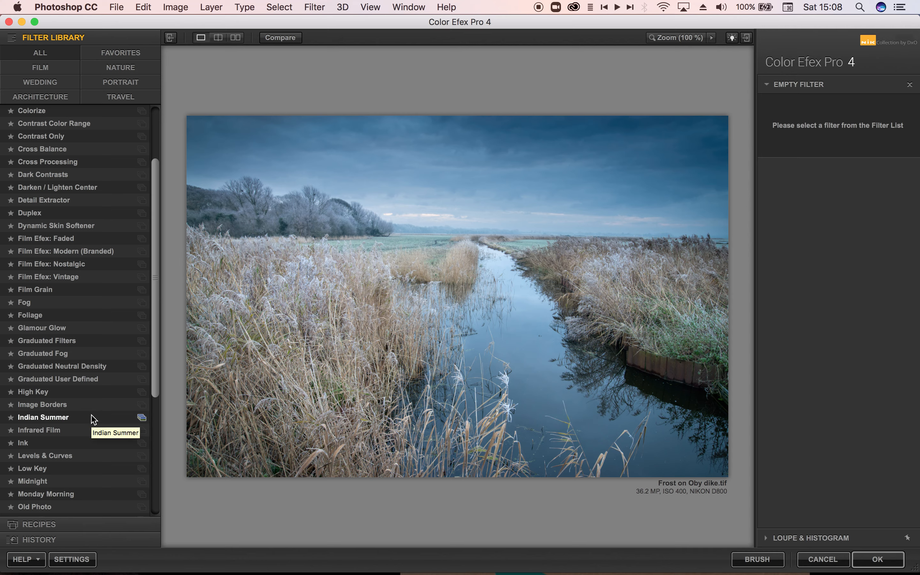
- Apply Graduated Filters to the photo, preview other colour sets, and choose the Blue 1 set
{"action": "scroll", "coordinate": [93, 419], "scroll_direction": "down", "scroll_amount": 5}
{"action": "scroll", "coordinate": [93, 420], "scroll_direction": "down", "scroll_amount": 10}
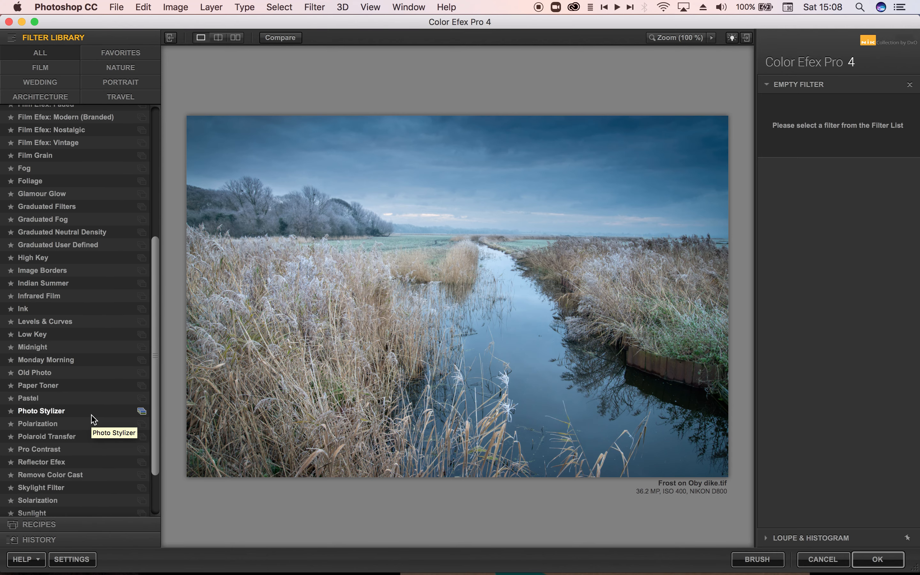
{"action": "scroll", "coordinate": [93, 420], "scroll_direction": "down", "scroll_amount": 1}
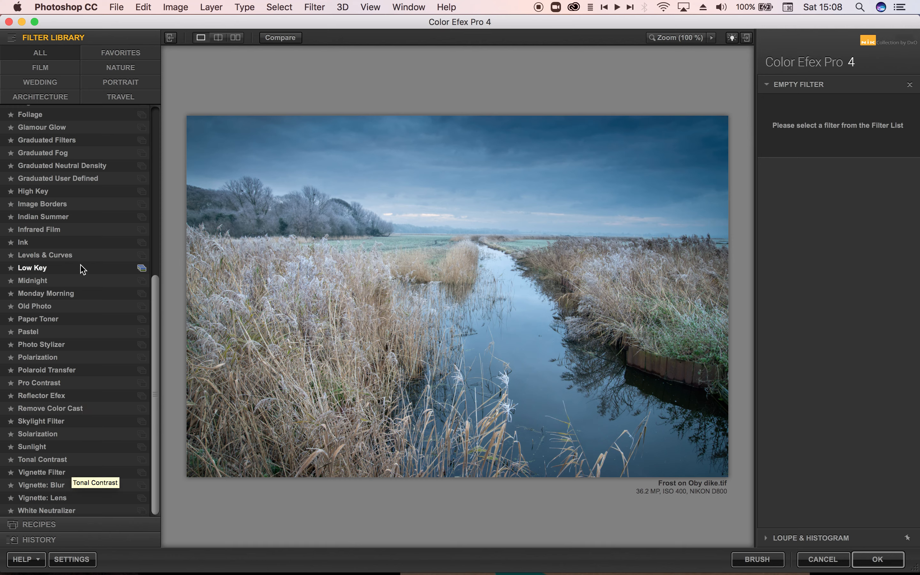
{"action": "scroll", "coordinate": [80, 272], "scroll_direction": "up", "scroll_amount": 4}
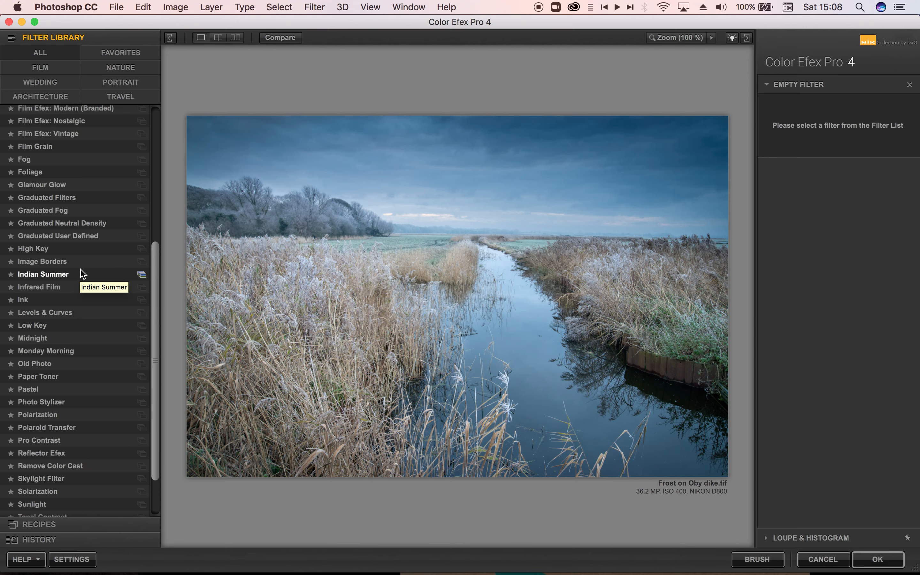
{"action": "left_click", "coordinate": [83, 201]}
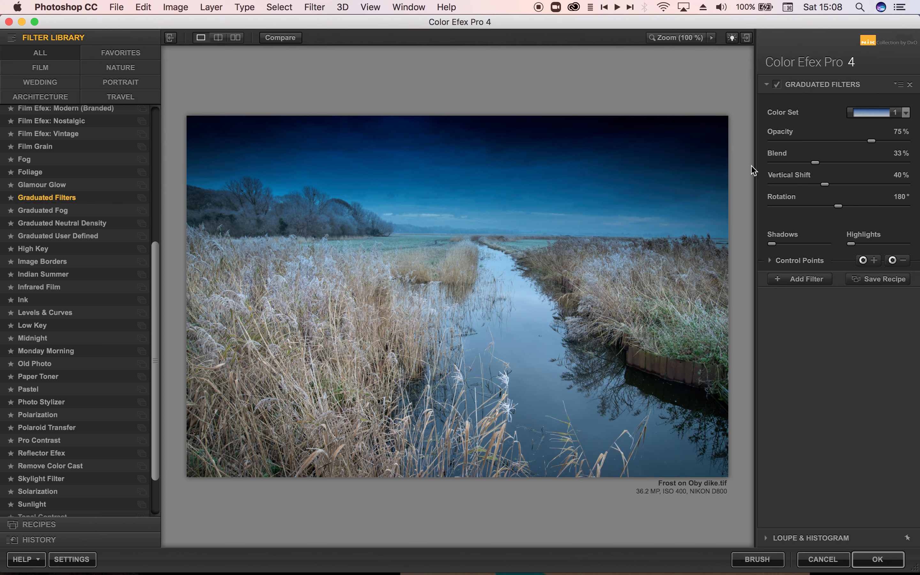
{"action": "left_click", "coordinate": [879, 112]}
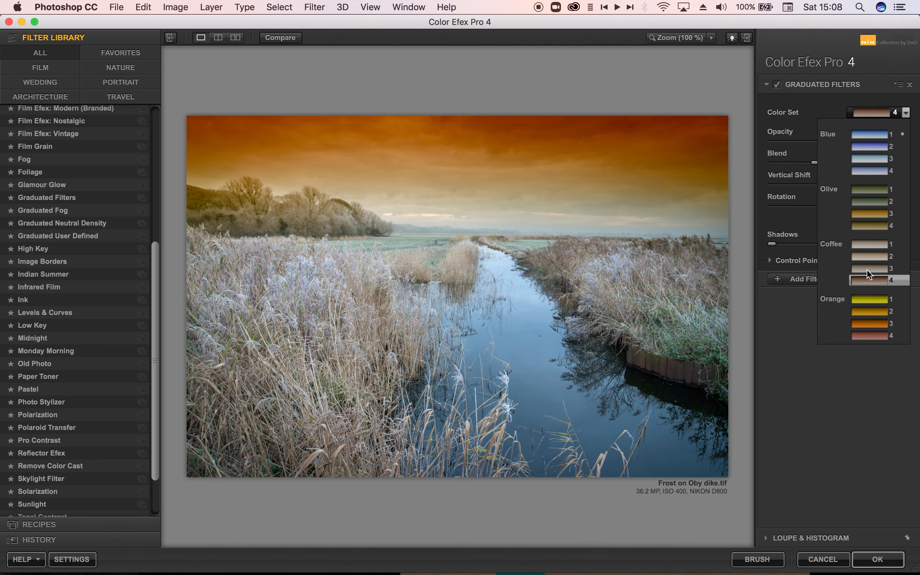
{"action": "left_click", "coordinate": [869, 136]}
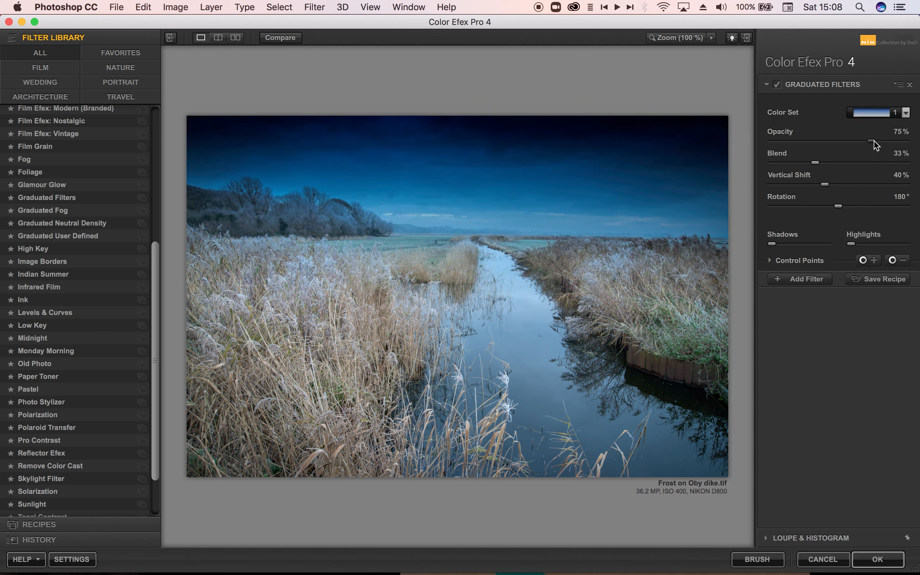
- Adjust the graduated filter to opacity 53%, blend 53%, vertical shift 41% and rotation 179°
{"action": "left_click_drag", "start_coordinate": [874, 141], "coordinate": [842, 163]}
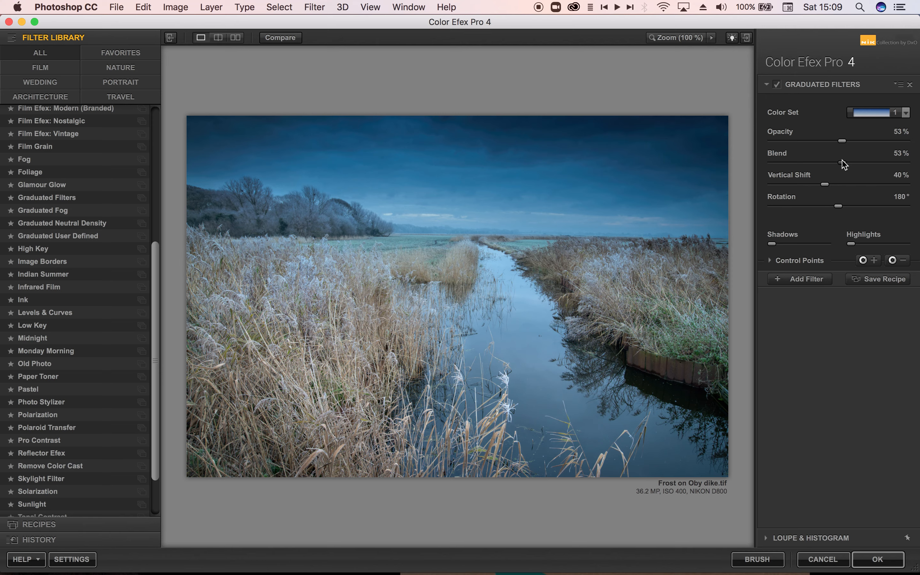
{"action": "mouse_move", "coordinate": [825, 186]}
{"action": "left_mouse_down"}
{"action": "mouse_move", "coordinate": [882, 188]}
{"action": "mouse_move", "coordinate": [826, 187]}
{"action": "left_mouse_up"}
{"action": "mouse_move", "coordinate": [842, 210]}
{"action": "left_mouse_down"}
{"action": "mouse_move", "coordinate": [862, 212]}
{"action": "mouse_move", "coordinate": [843, 210]}
{"action": "left_mouse_up"}
{"action": "left_click_drag", "start_coordinate": [840, 206], "coordinate": [839, 206]}
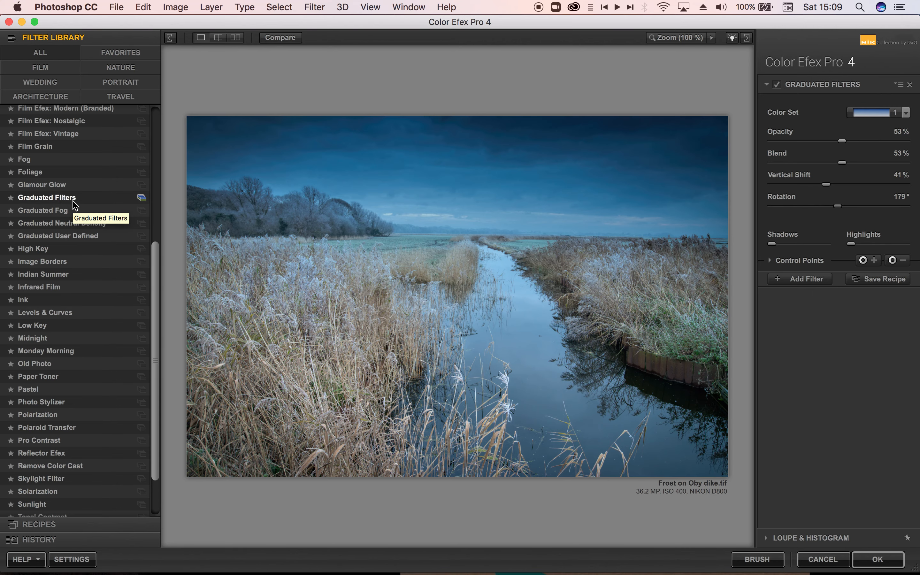
- Replace the graduated filter with Graduated Fog, setting opacity to 51% and blend to 36%
{"action": "left_click", "coordinate": [69, 213]}
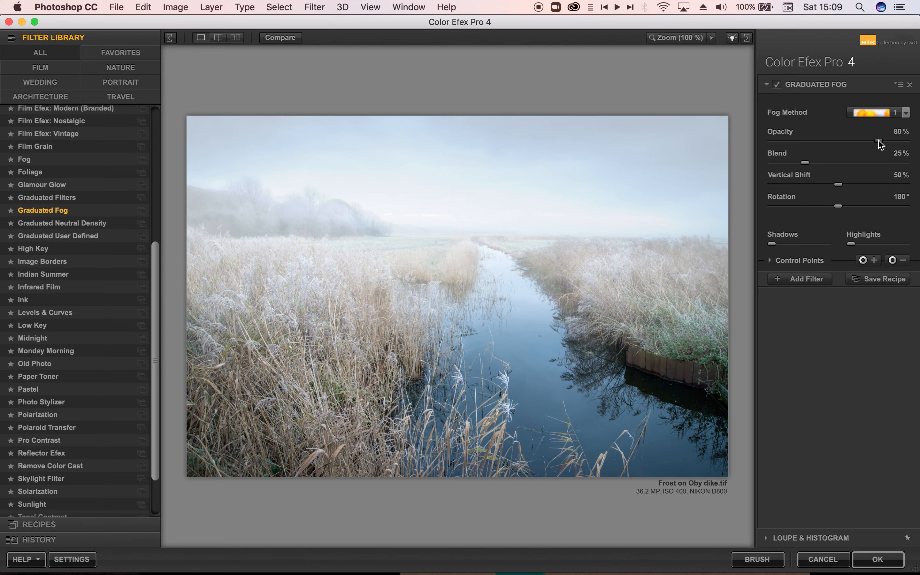
{"action": "left_click_drag", "start_coordinate": [879, 144], "coordinate": [821, 165]}
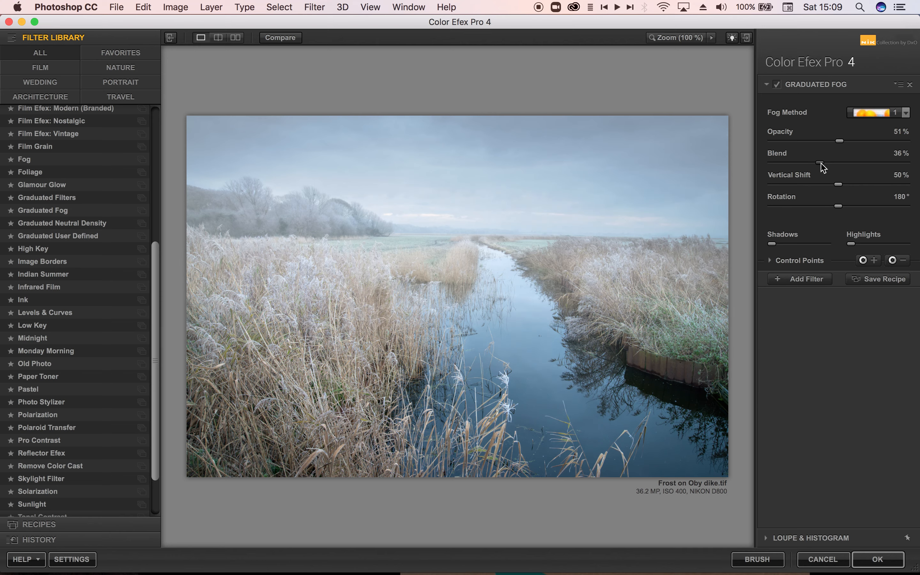
{"action": "mouse_move", "coordinate": [839, 184]}
{"action": "left_mouse_down"}
{"action": "mouse_move", "coordinate": [827, 184]}
{"action": "mouse_move", "coordinate": [838, 183]}
{"action": "left_mouse_up"}
{"action": "scroll", "coordinate": [53, 397], "scroll_direction": "down", "scroll_amount": 2}
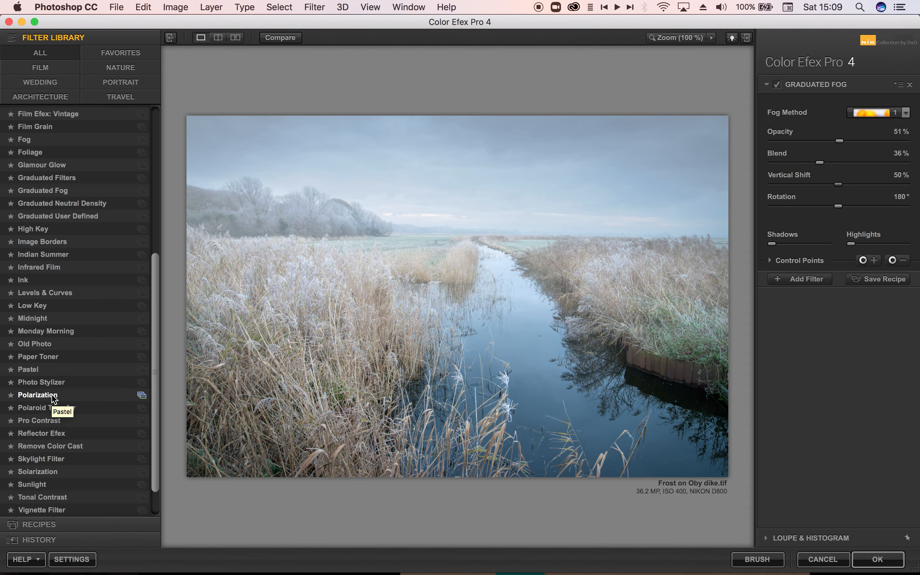
{"action": "scroll", "coordinate": [53, 397], "scroll_direction": "down", "scroll_amount": 3}
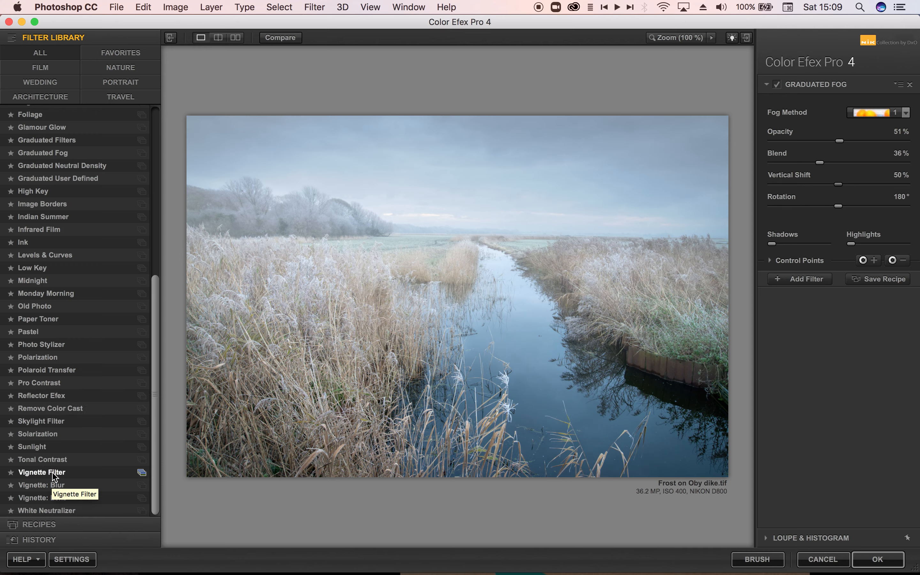
{"action": "scroll", "coordinate": [87, 282], "scroll_direction": "up", "scroll_amount": 20}
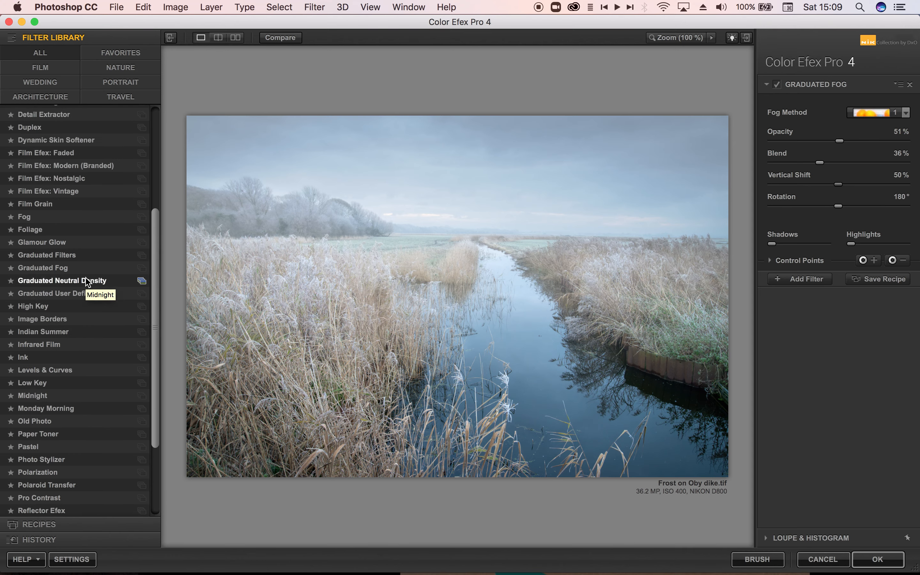
- Apply the Black Gold recipe to the photo in place of the Graduated Fog filter
{"action": "scroll", "coordinate": [88, 281], "scroll_direction": "up", "scroll_amount": 2}
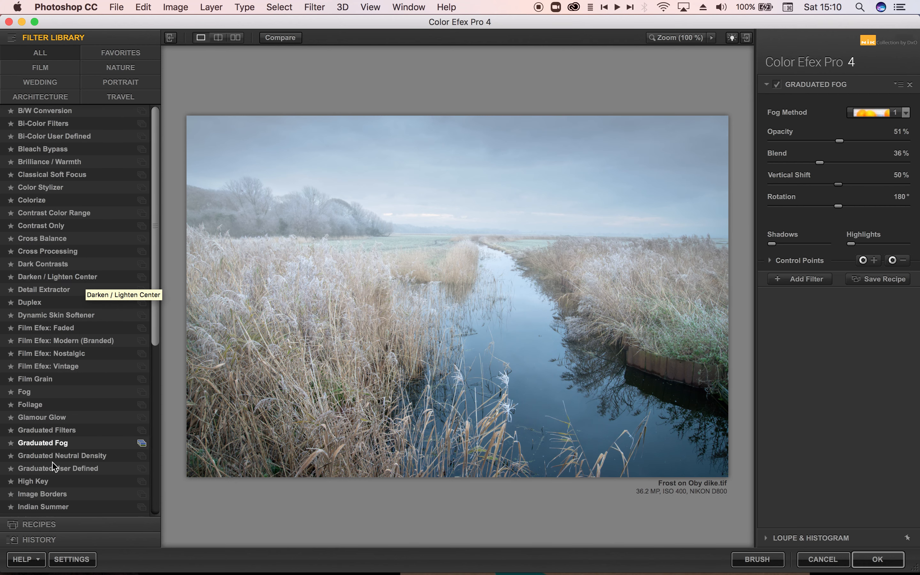
{"action": "left_click", "coordinate": [48, 525]}
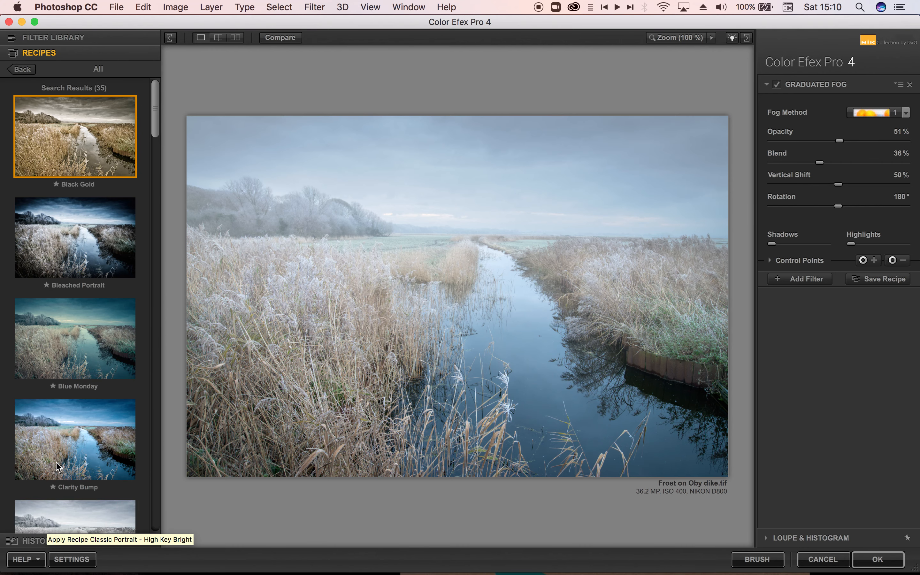
{"action": "left_click", "coordinate": [70, 133]}
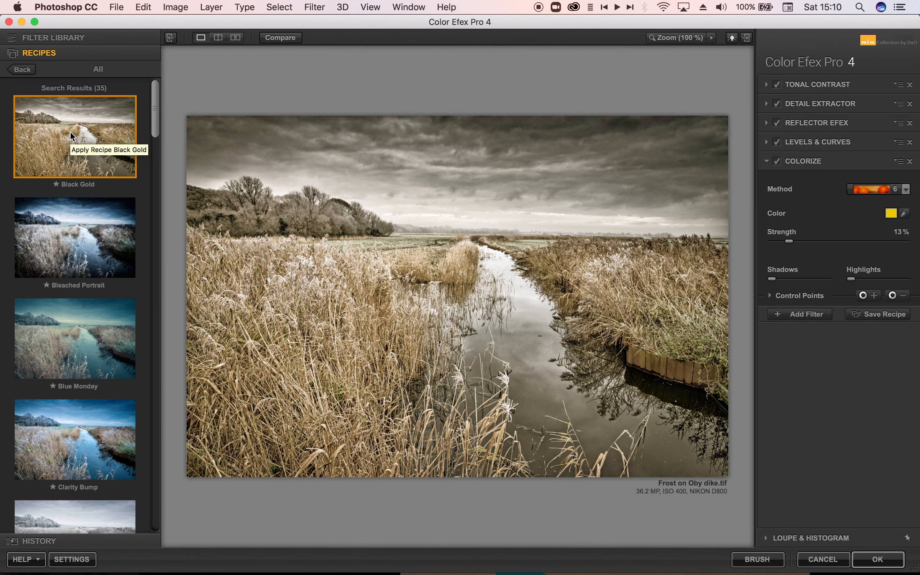
- Apply the Bleached Portrait recipe and toggle its Vignette: Lens filter off and back on
{"action": "left_click", "coordinate": [66, 240]}
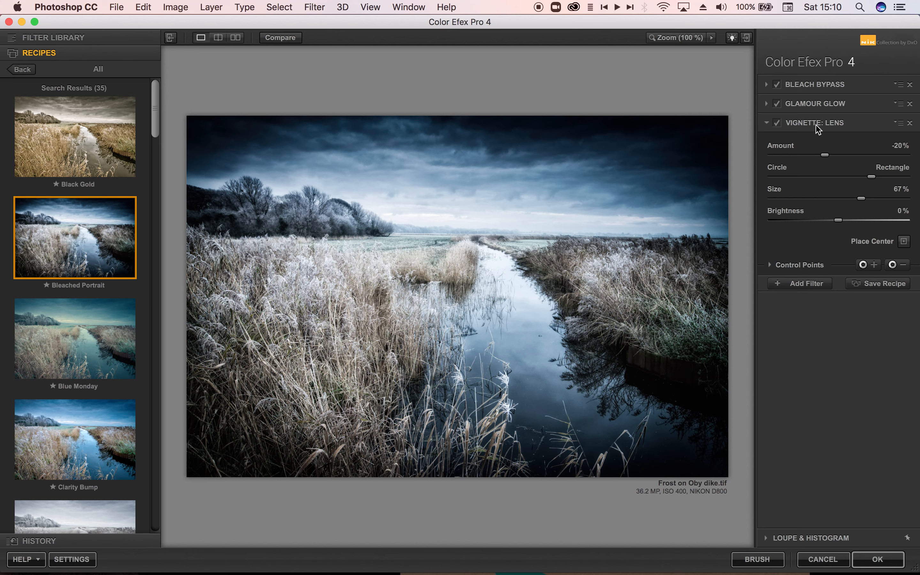
{"action": "left_click", "coordinate": [777, 123]}
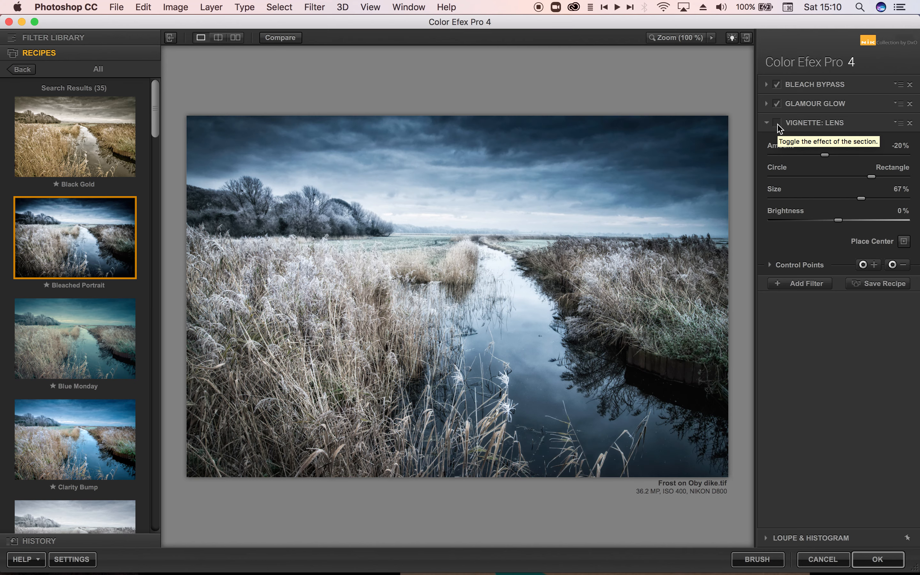
{"action": "left_click", "coordinate": [777, 123]}
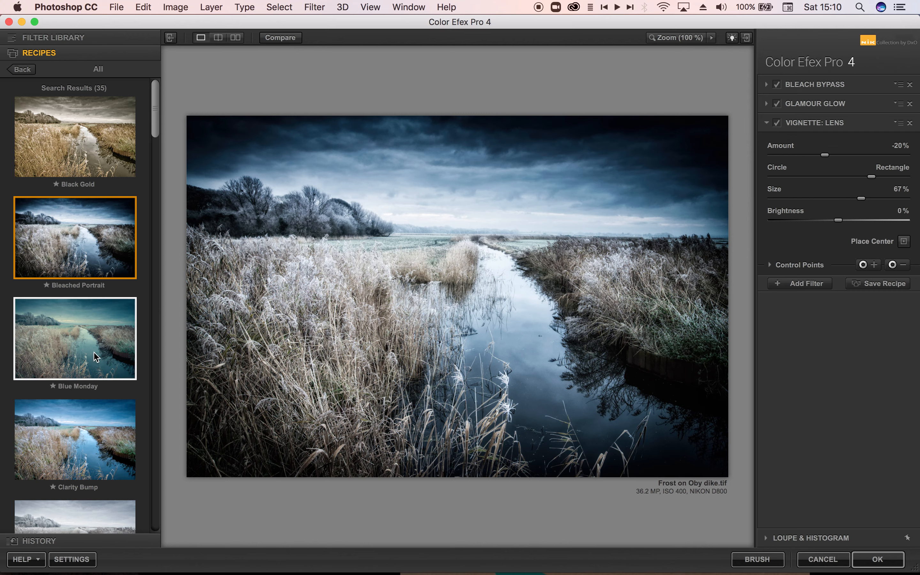
- Apply the Classic Portrait - High Key Bright recipe and browse further through the recipe previews
{"action": "scroll", "coordinate": [96, 356], "scroll_direction": "down", "scroll_amount": 5}
{"action": "scroll", "coordinate": [95, 356], "scroll_direction": "down", "scroll_amount": 1}
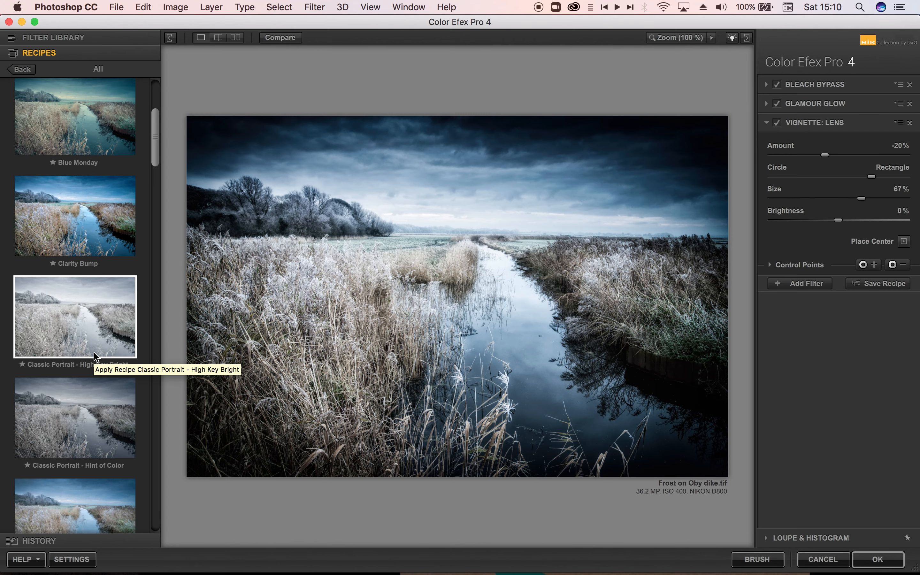
{"action": "left_click", "coordinate": [75, 326]}
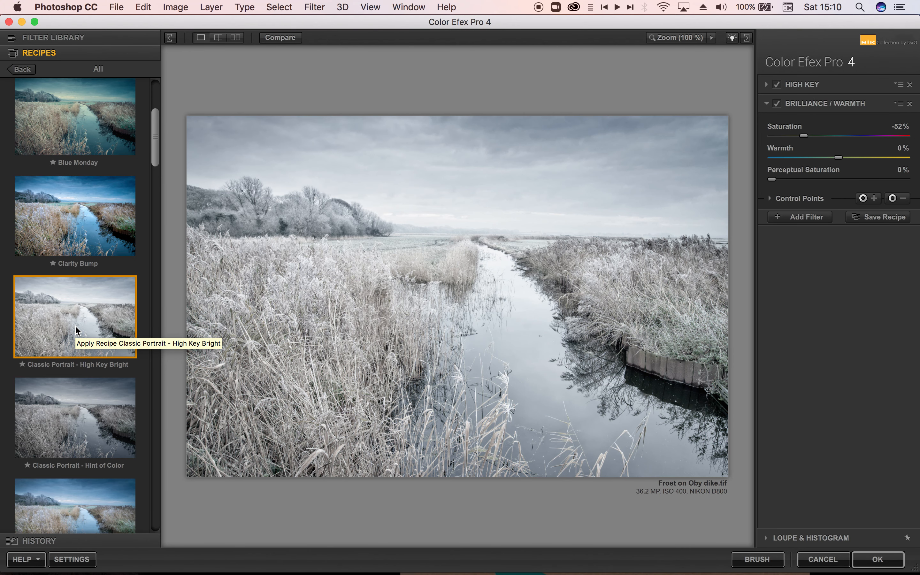
{"action": "scroll", "coordinate": [75, 325], "scroll_direction": "down", "scroll_amount": 5}
{"action": "scroll", "coordinate": [75, 325], "scroll_direction": "down", "scroll_amount": 5}
{"action": "scroll", "coordinate": [75, 325], "scroll_direction": "down", "scroll_amount": 3}
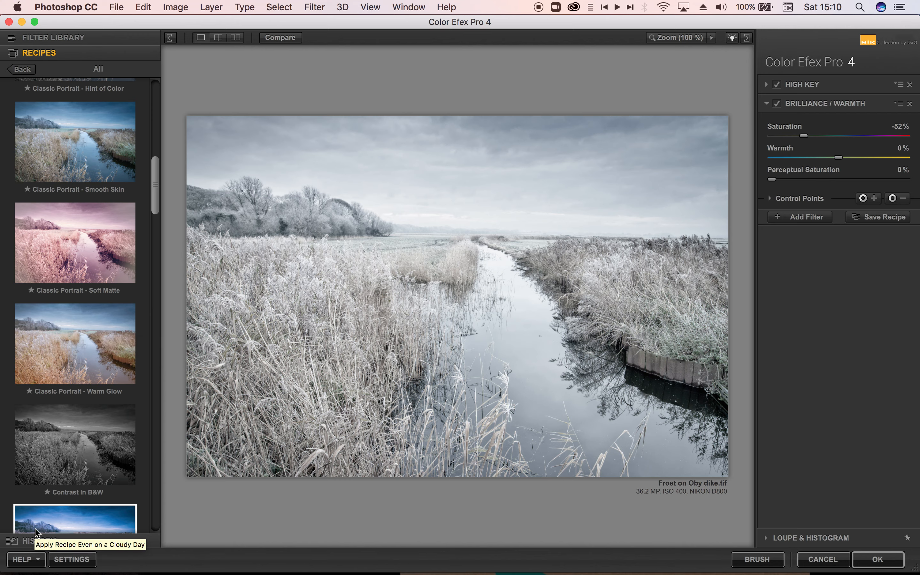
- Browse the edit history and revert the photo to the state replaced by Classical Soft Focus
{"action": "left_click", "coordinate": [34, 542]}
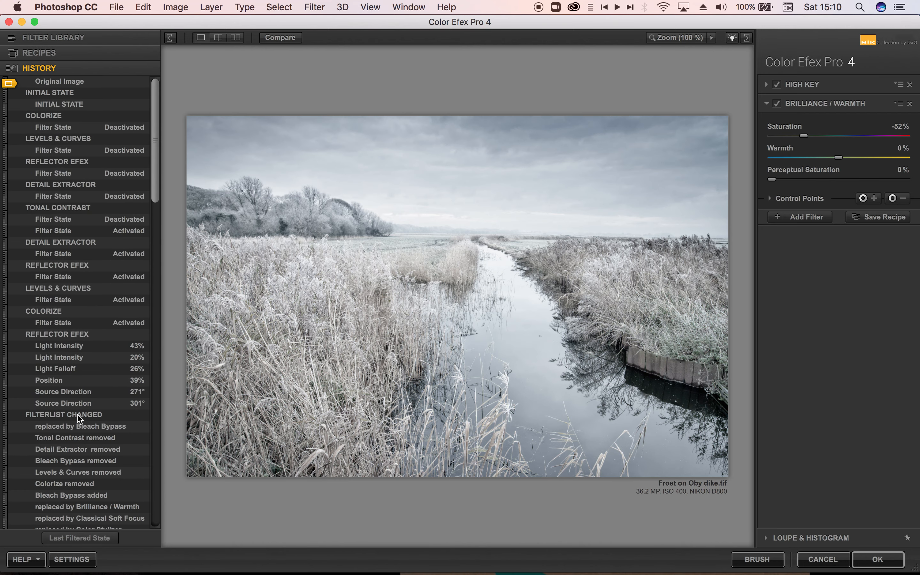
{"action": "scroll", "coordinate": [80, 417], "scroll_direction": "down", "scroll_amount": 1}
{"action": "scroll", "coordinate": [79, 417], "scroll_direction": "down", "scroll_amount": 15}
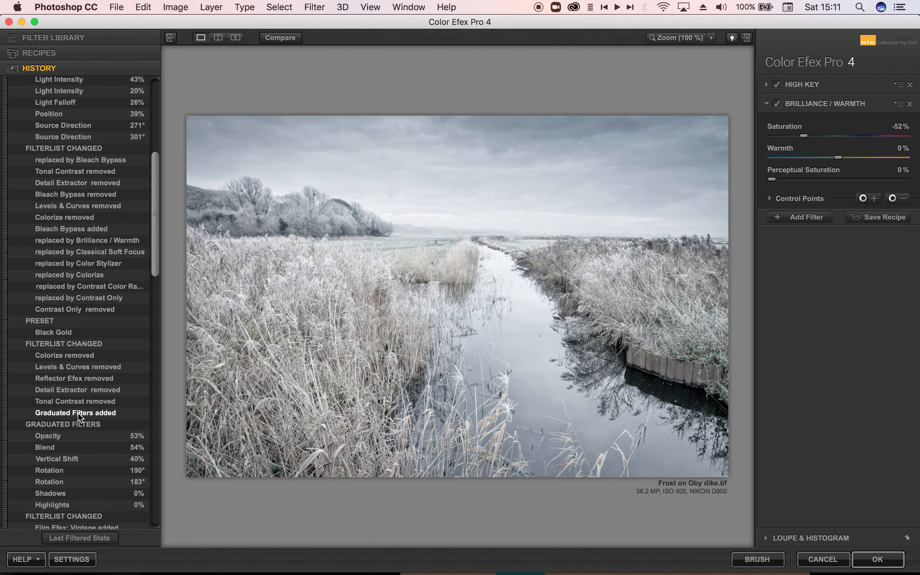
{"action": "scroll", "coordinate": [80, 417], "scroll_direction": "up", "scroll_amount": 12}
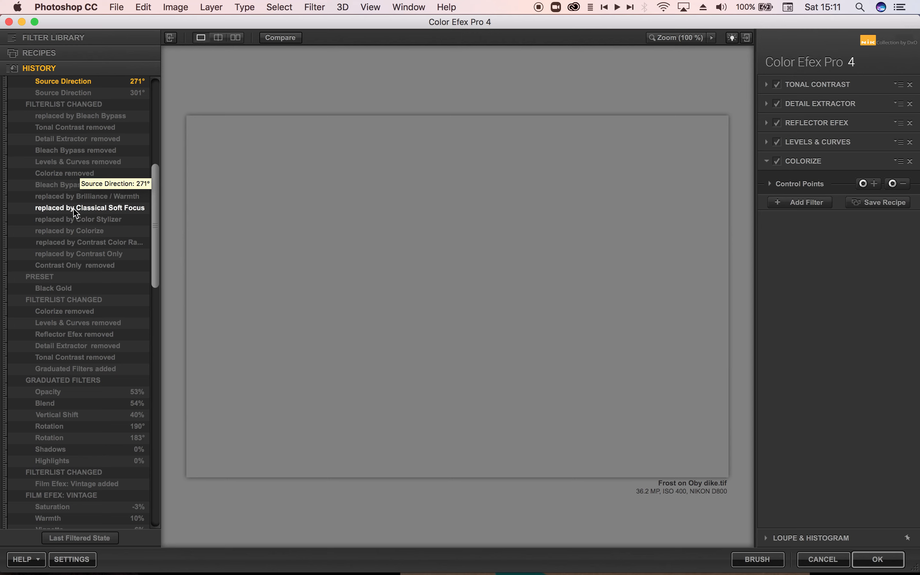
{"action": "left_click", "coordinate": [76, 210]}
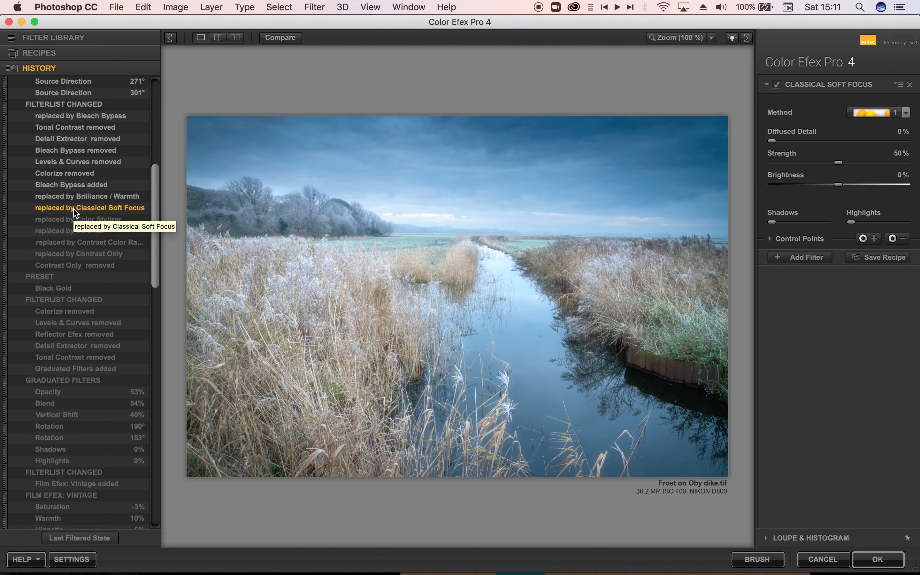
- Restore the most recent history state, the Classic Portrait - High Key Bright preset
{"action": "scroll", "coordinate": [76, 213], "scroll_direction": "up", "scroll_amount": 10}
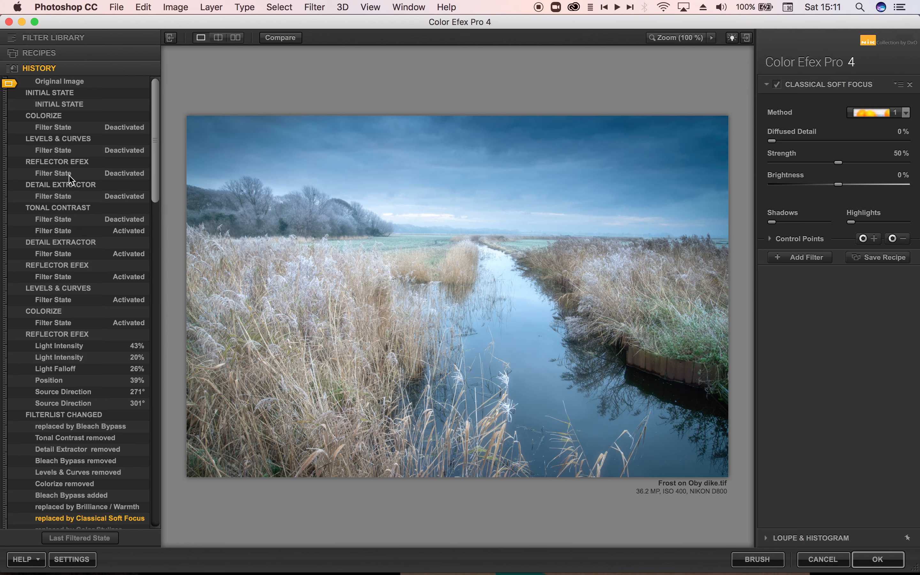
{"action": "scroll", "coordinate": [71, 208], "scroll_direction": "down", "scroll_amount": 10}
{"action": "scroll", "coordinate": [71, 207], "scroll_direction": "down", "scroll_amount": 20}
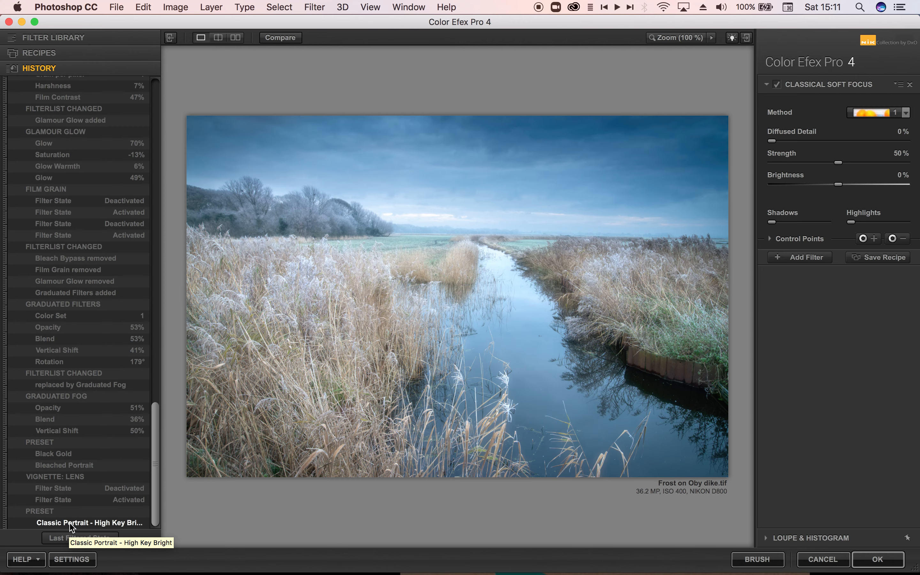
{"action": "left_click", "coordinate": [70, 524]}
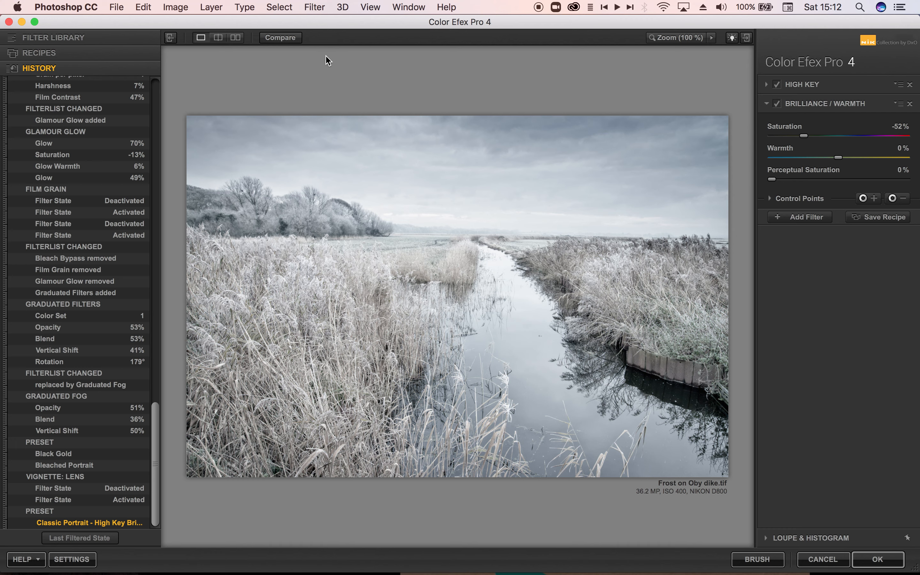
- Compare the filtered photo with the original by toggling it, and in a split preview with the divider moved slightly left
{"action": "left_click", "coordinate": [280, 38]}
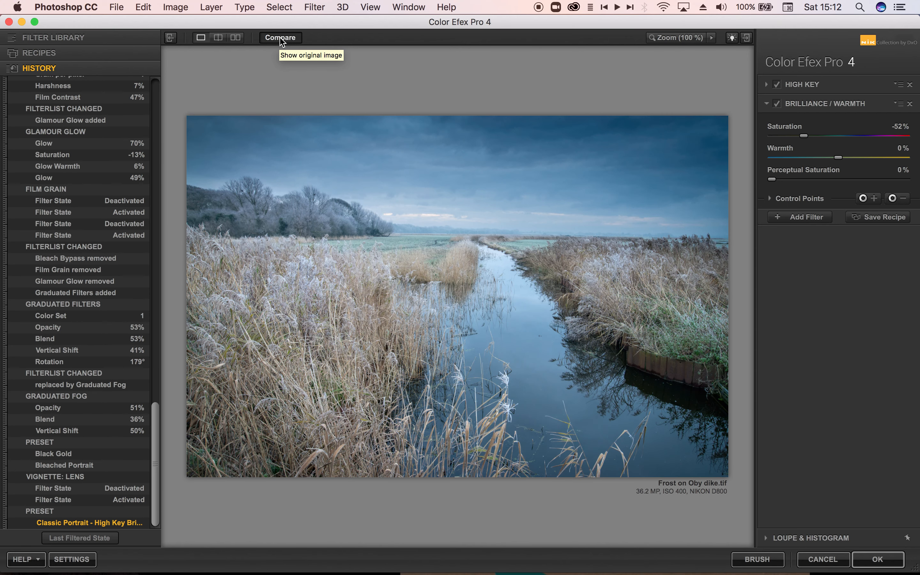
{"action": "left_click", "coordinate": [280, 38]}
{"action": "left_click", "coordinate": [281, 38]}
{"action": "left_click", "coordinate": [281, 38]}
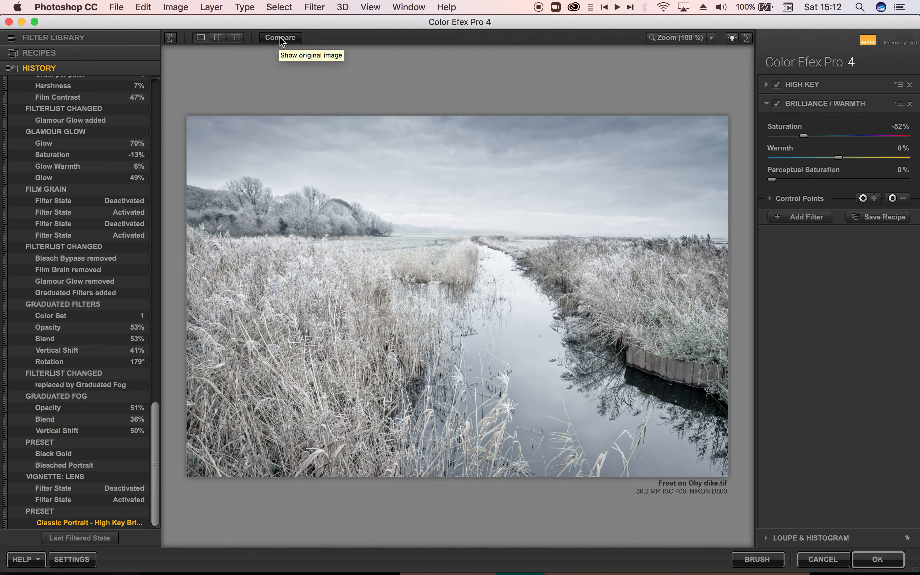
{"action": "left_click", "coordinate": [219, 38]}
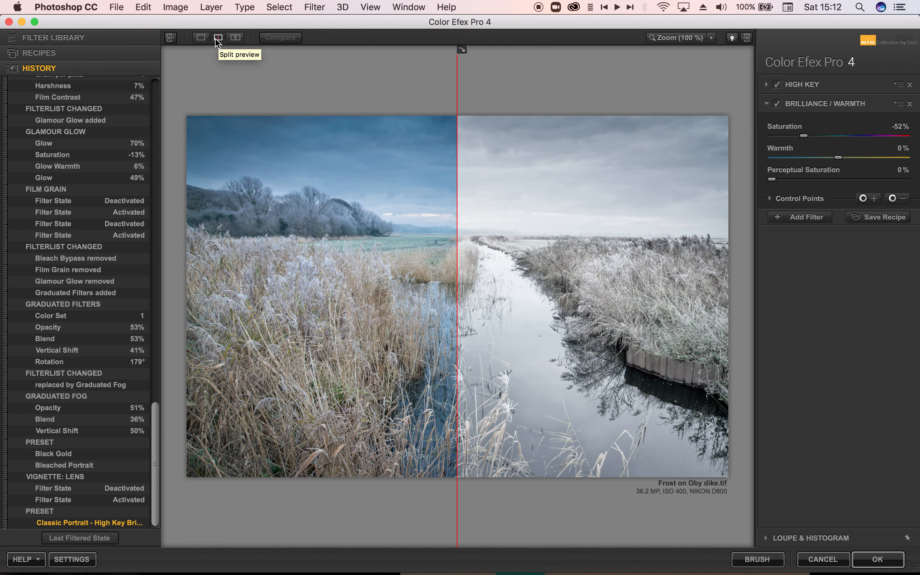
{"action": "mouse_move", "coordinate": [458, 100]}
{"action": "left_mouse_down"}
{"action": "mouse_move", "coordinate": [555, 104]}
{"action": "mouse_move", "coordinate": [329, 106]}
{"action": "mouse_move", "coordinate": [588, 103]}
{"action": "mouse_move", "coordinate": [337, 100]}
{"action": "mouse_move", "coordinate": [450, 90]}
{"action": "left_mouse_up"}
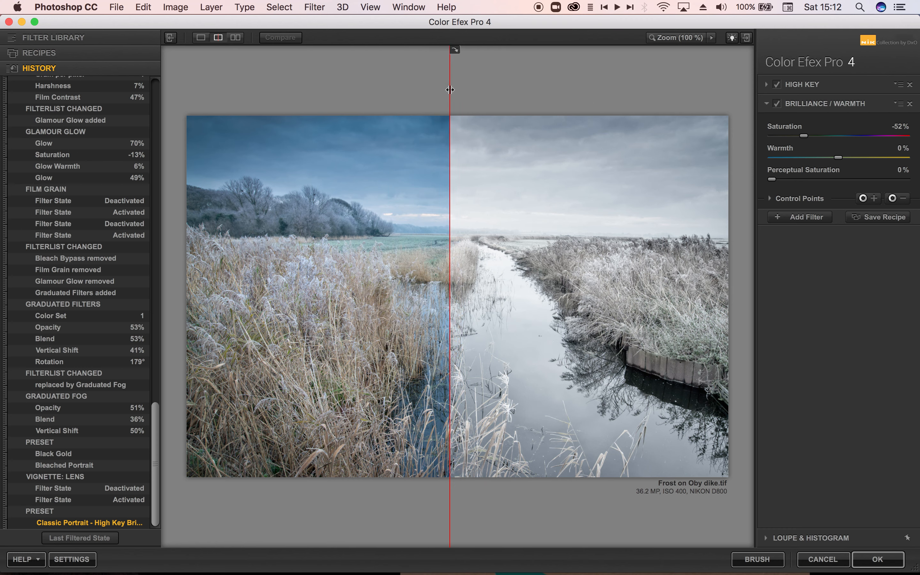
- View the original and filtered photos as a pair, switch between stacked and side-by-side layouts, and return to the single image view
{"action": "left_click", "coordinate": [236, 38]}
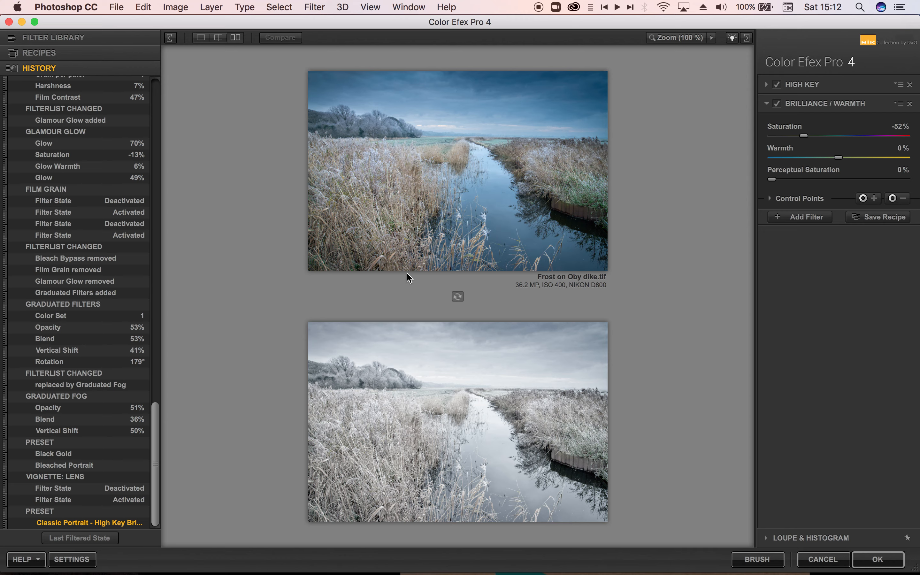
{"action": "left_click", "coordinate": [459, 298]}
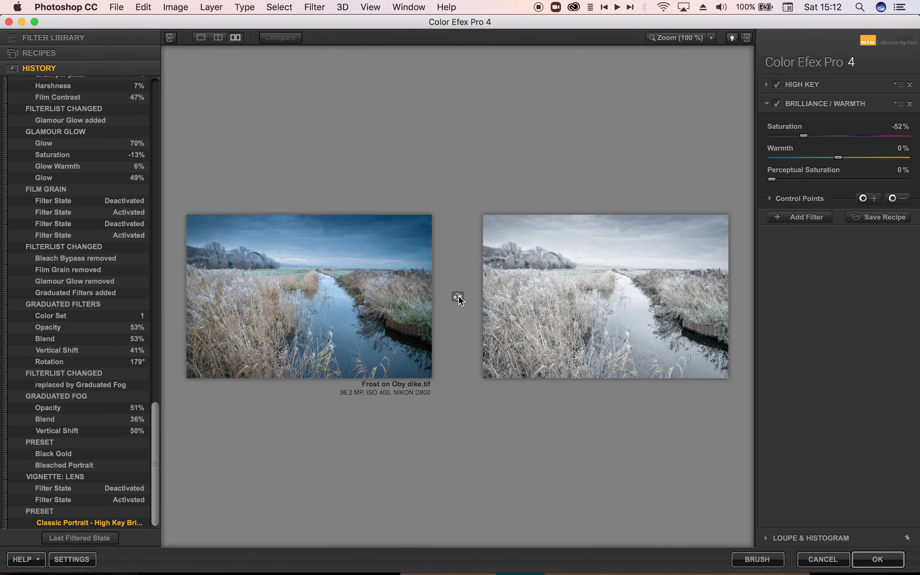
{"action": "left_click", "coordinate": [458, 297]}
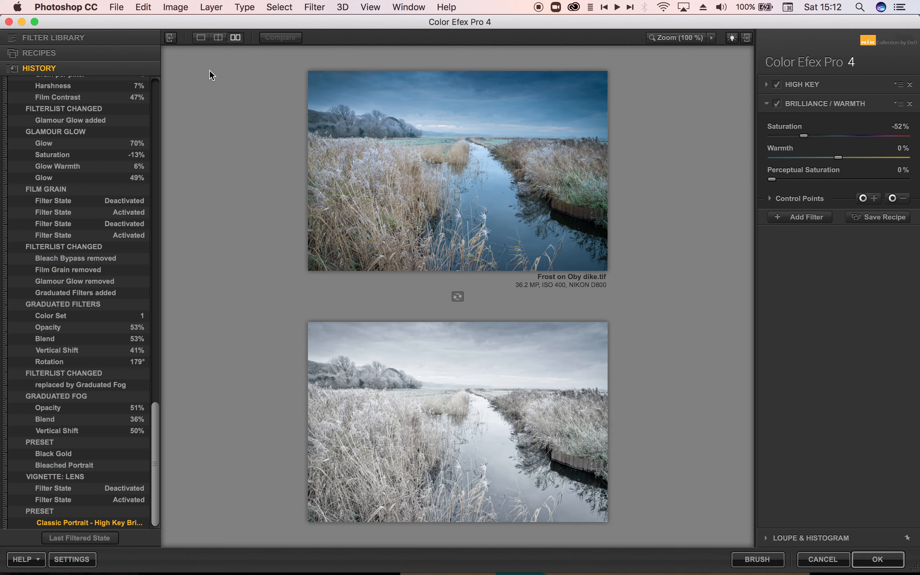
{"action": "left_click", "coordinate": [202, 38]}
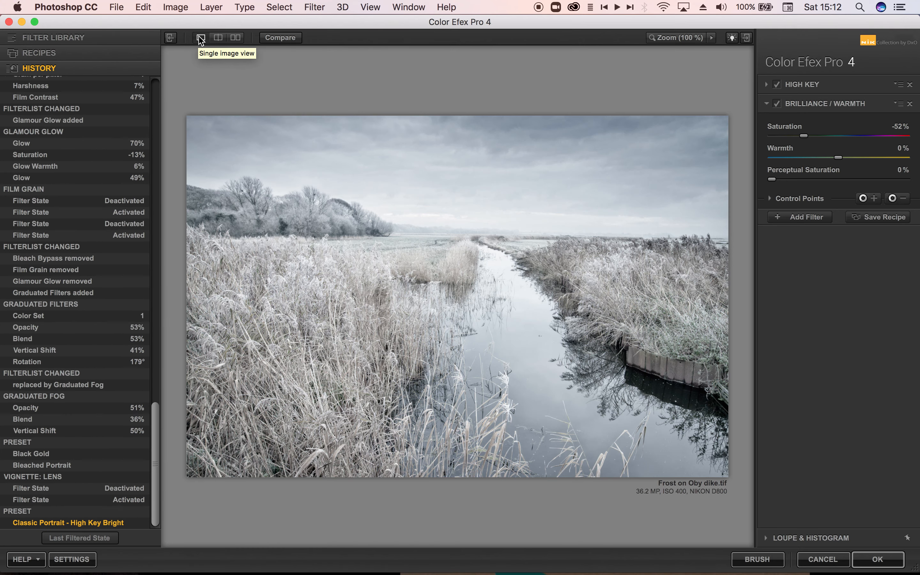
- Inspect the trees and sky at the photo's upper left at 100% zoom, and return to the full image
{"action": "left_click", "coordinate": [672, 39]}
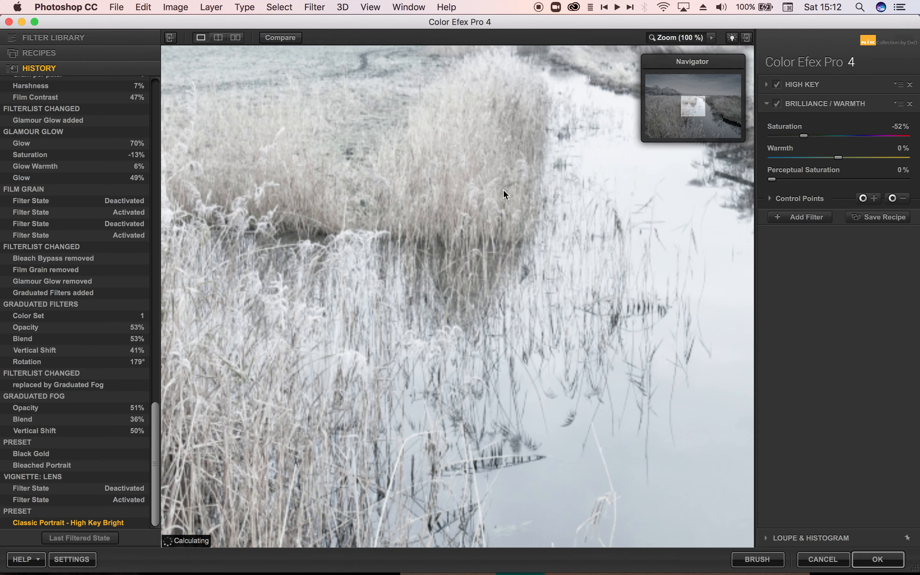
{"action": "left_click_drag", "start_coordinate": [694, 106], "coordinate": [654, 109]}
{"action": "left_click", "coordinate": [655, 81]}
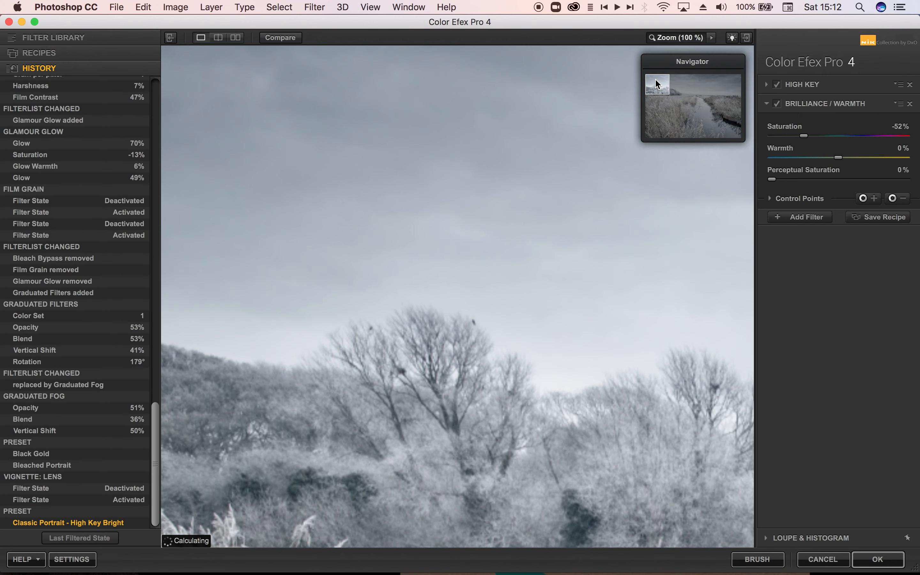
{"action": "left_click", "coordinate": [673, 38]}
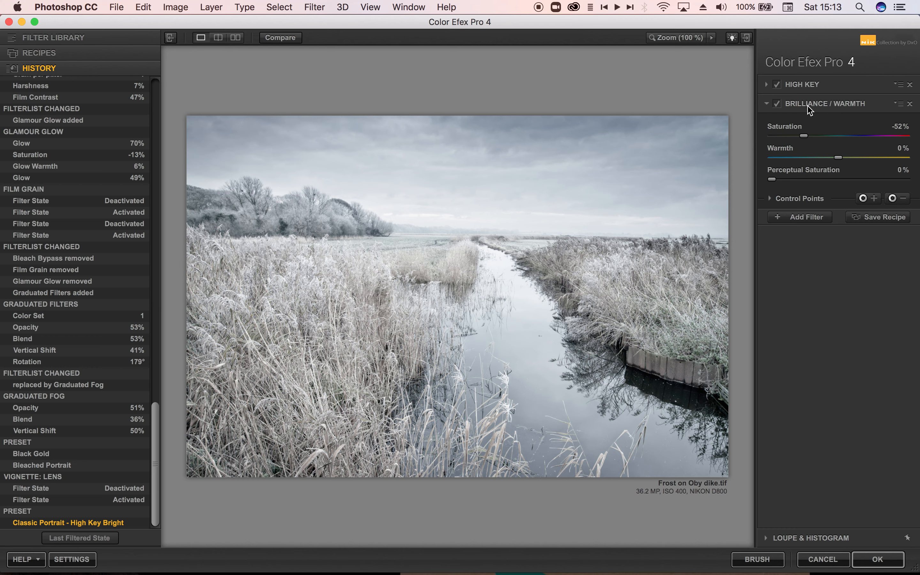
- Toggle the Brilliance / Warmth filter off and on, and remove it from the stack
{"action": "left_click", "coordinate": [778, 104]}
{"action": "left_click", "coordinate": [777, 104]}
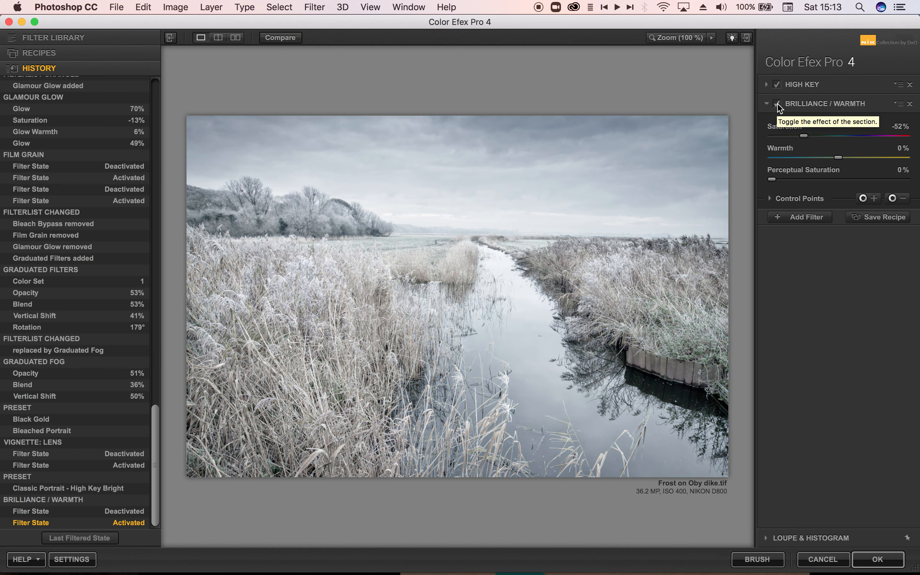
{"action": "left_click", "coordinate": [910, 104]}
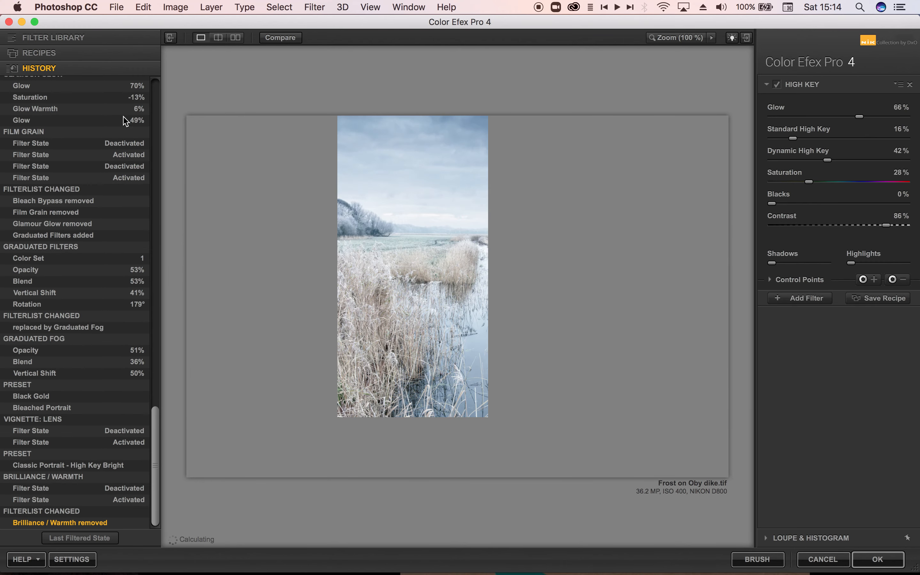
{"action": "scroll", "coordinate": [62, 139], "scroll_direction": "up", "scroll_amount": 3}
{"action": "scroll", "coordinate": [63, 139], "scroll_direction": "up", "scroll_amount": 1}
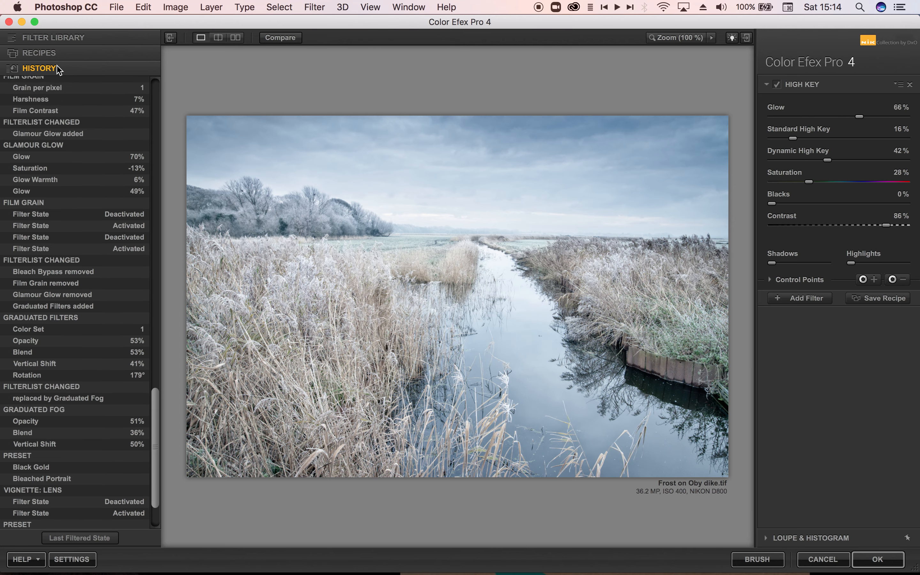
- Try the Image Borders and High Key filters from the filter library, and switch to the Low Key filter
{"action": "left_click", "coordinate": [46, 38]}
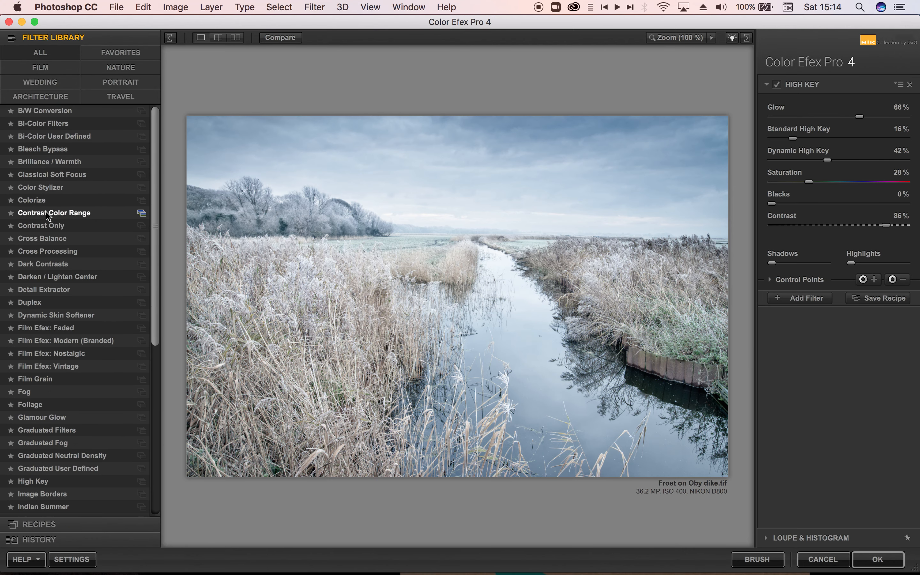
{"action": "scroll", "coordinate": [47, 216], "scroll_direction": "down", "scroll_amount": 10}
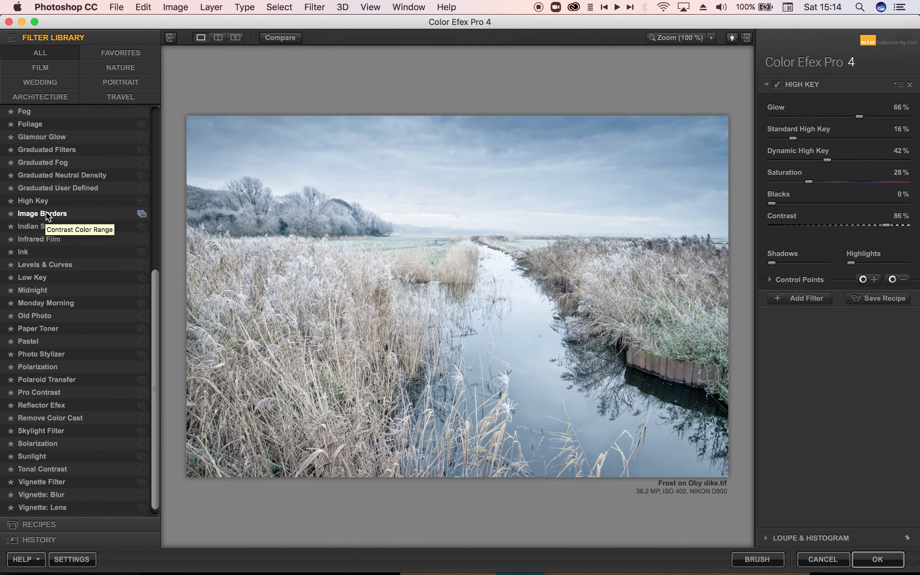
{"action": "left_click", "coordinate": [37, 215]}
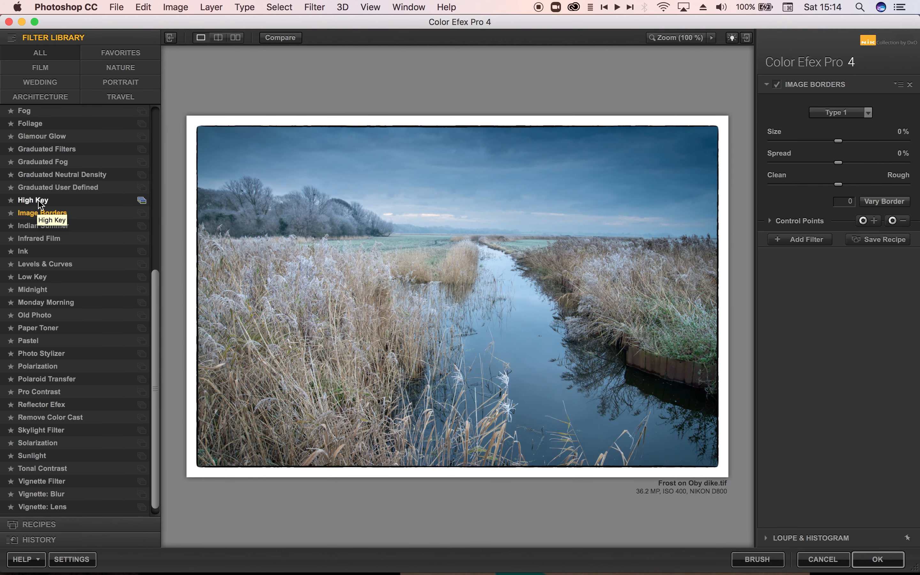
{"action": "left_click", "coordinate": [41, 202]}
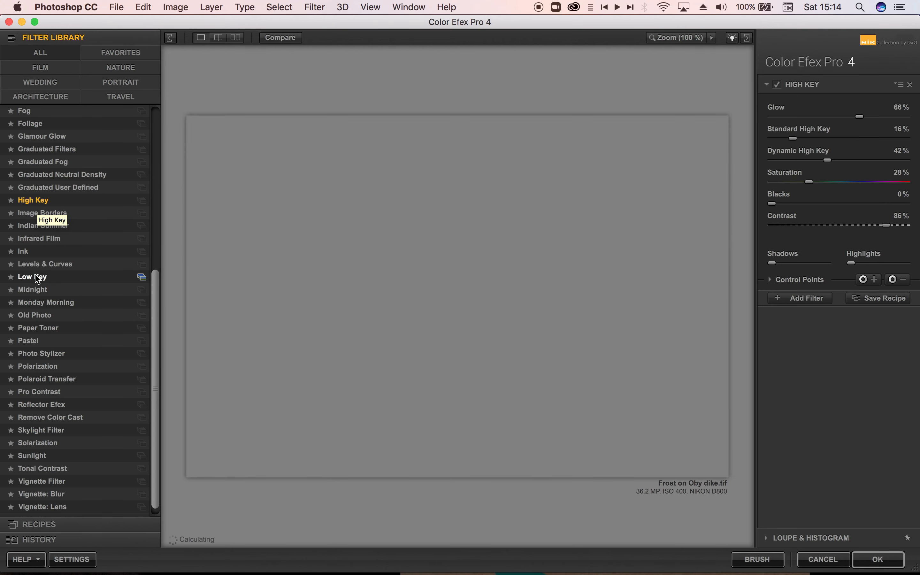
{"action": "left_click", "coordinate": [36, 278]}
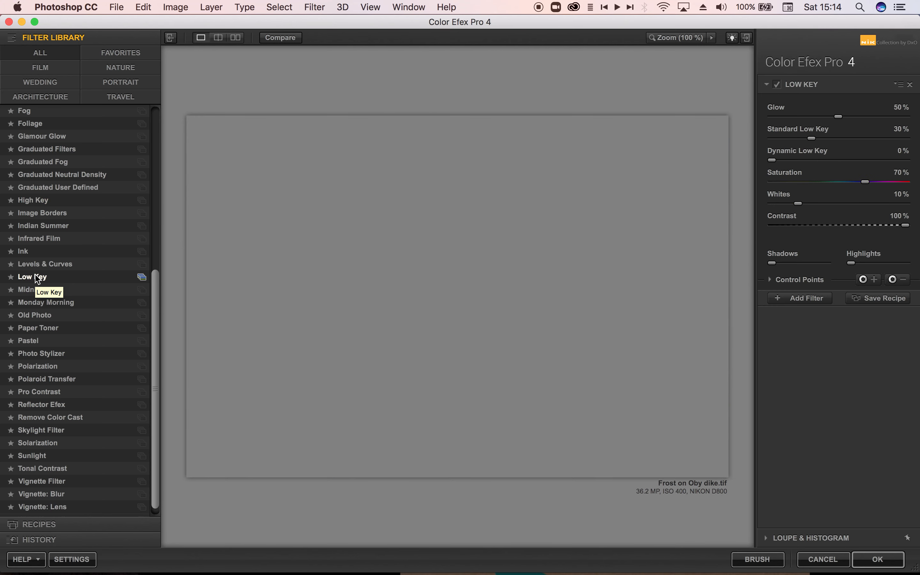